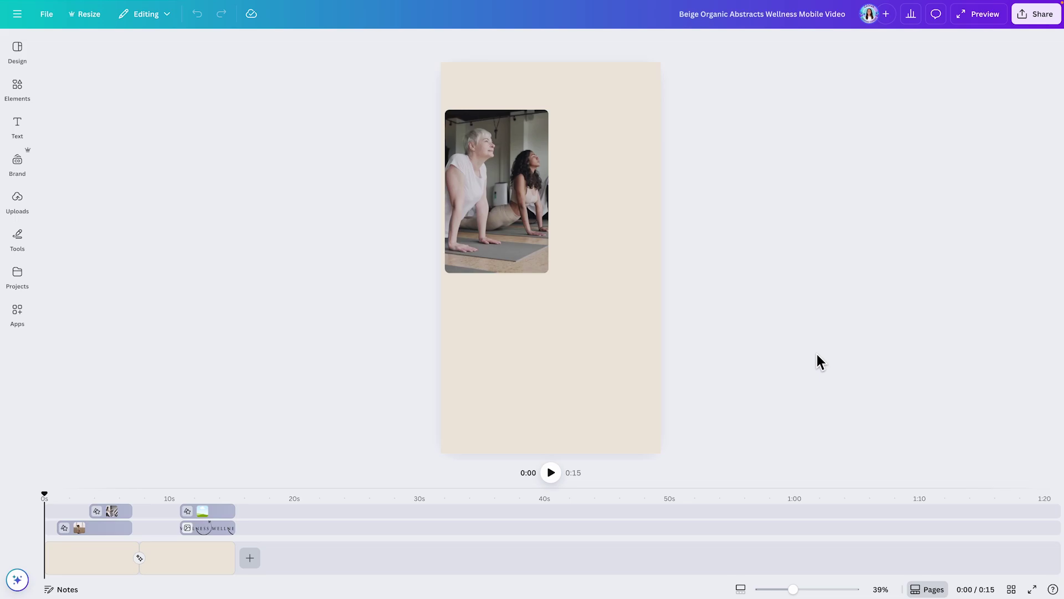
Expand the timeline to show every track, zoom it in, and select the WELLNESS clip.
drag(408, 491, 408, 333)
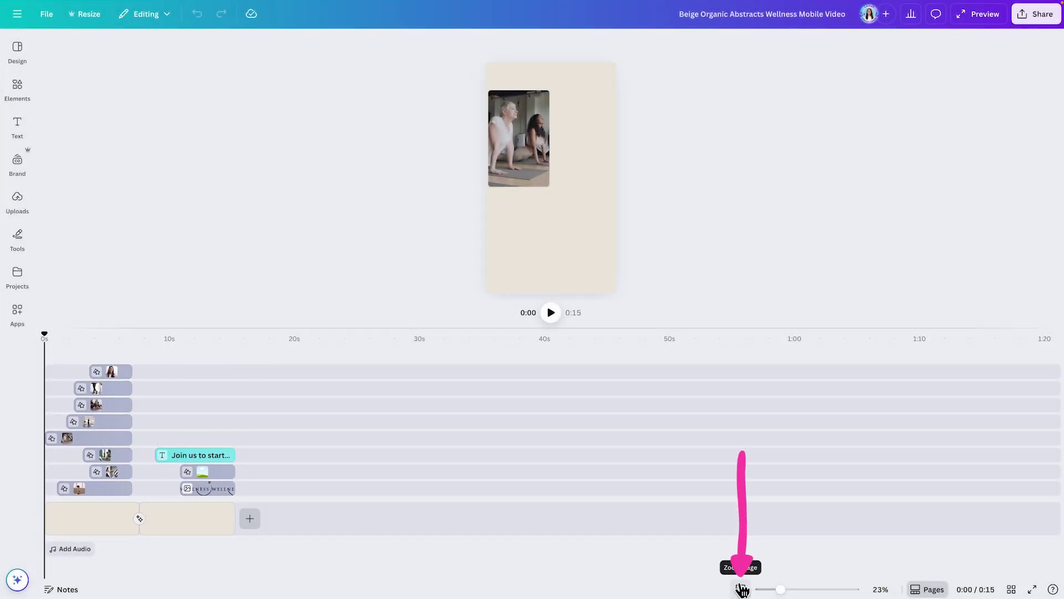
click(741, 589)
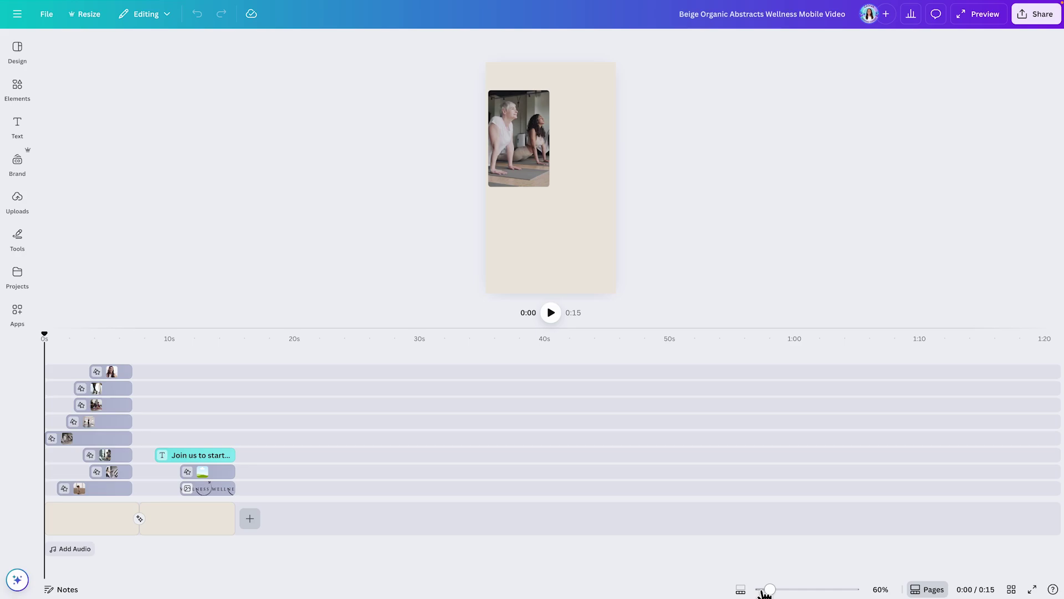
drag(765, 589, 801, 590)
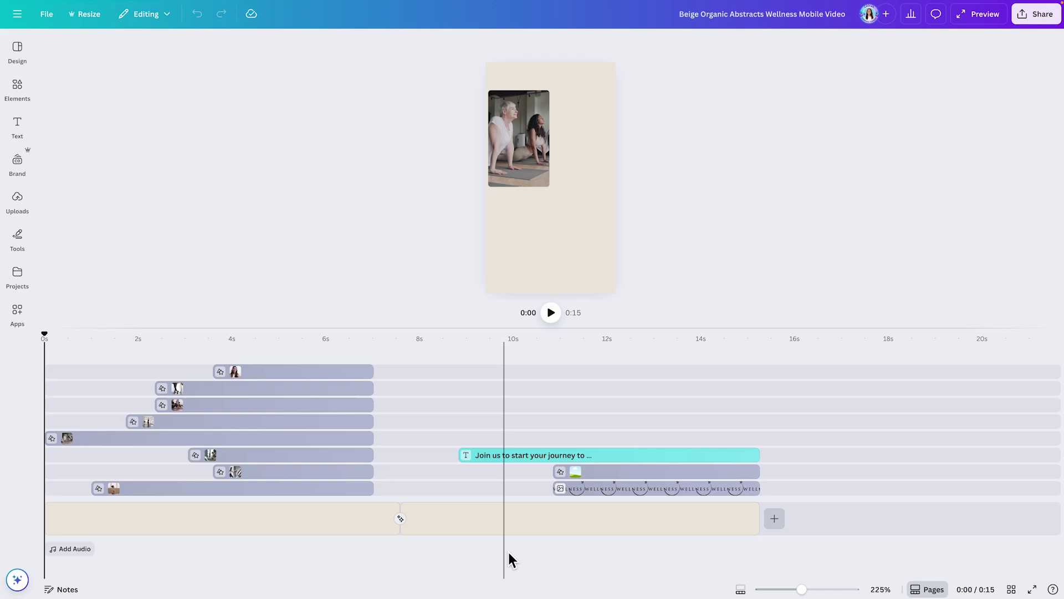
click(617, 494)
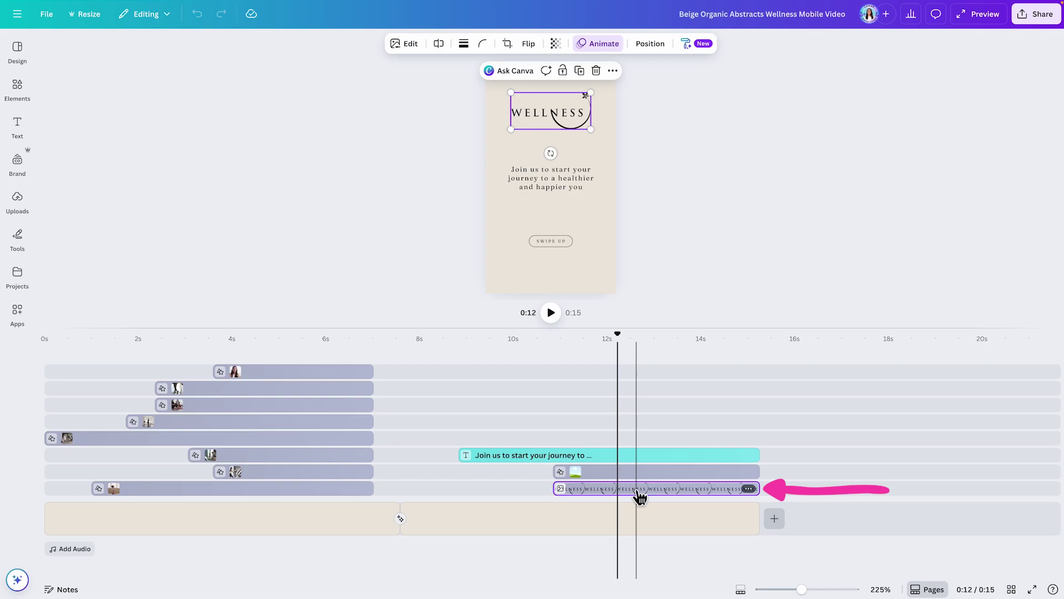
click(430, 519)
click(326, 517)
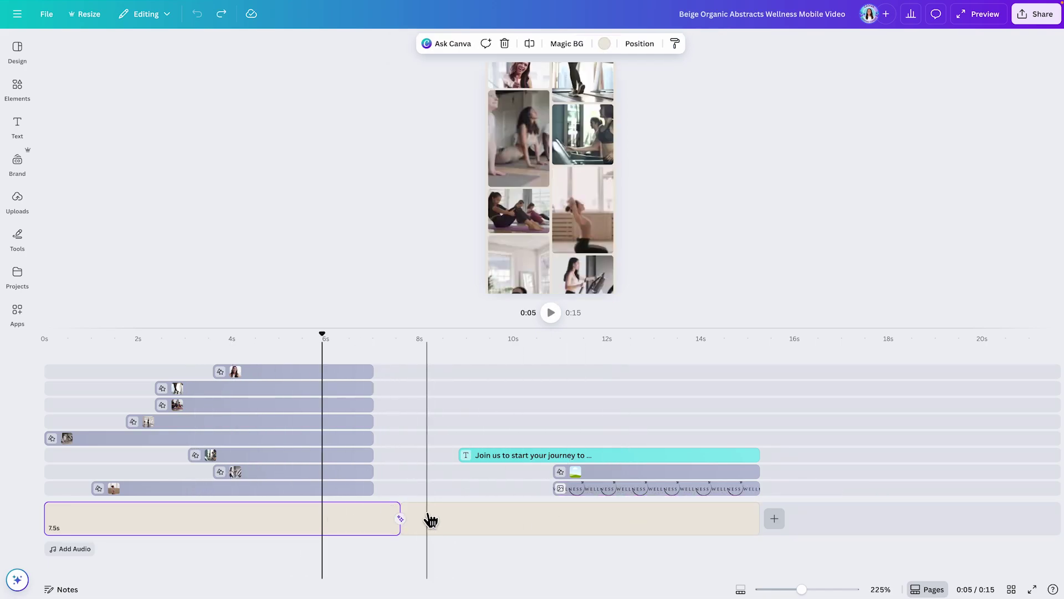
click(428, 519)
click(311, 526)
click(218, 337)
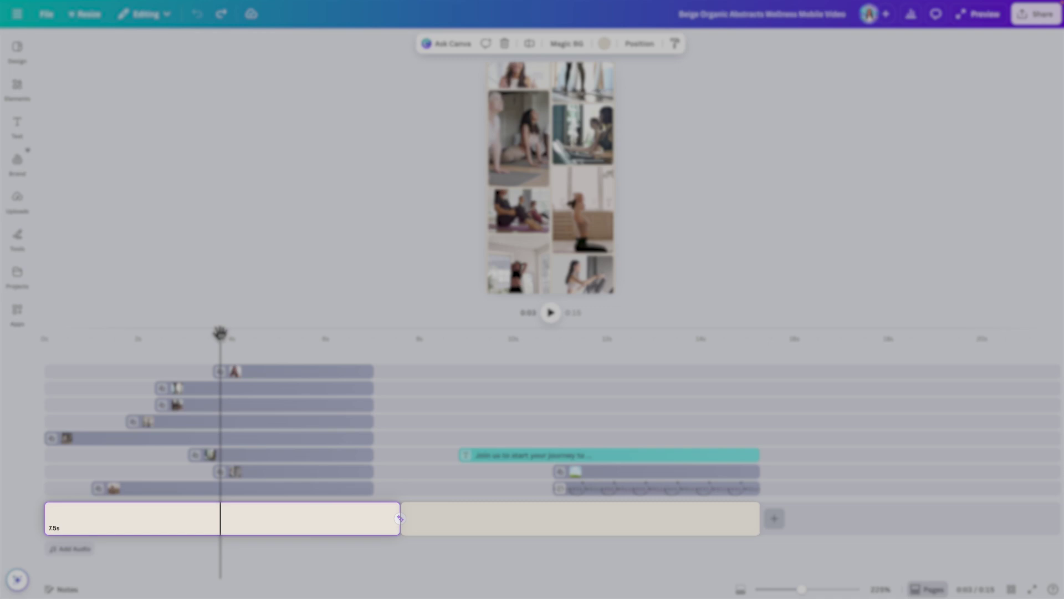
drag(218, 336, 400, 341)
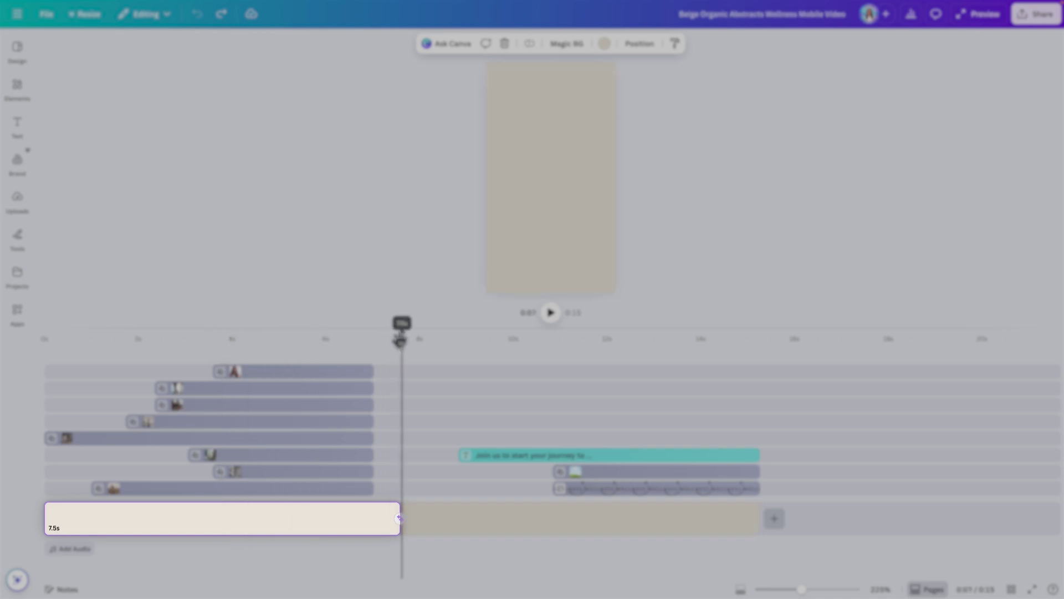
click(473, 532)
click(426, 349)
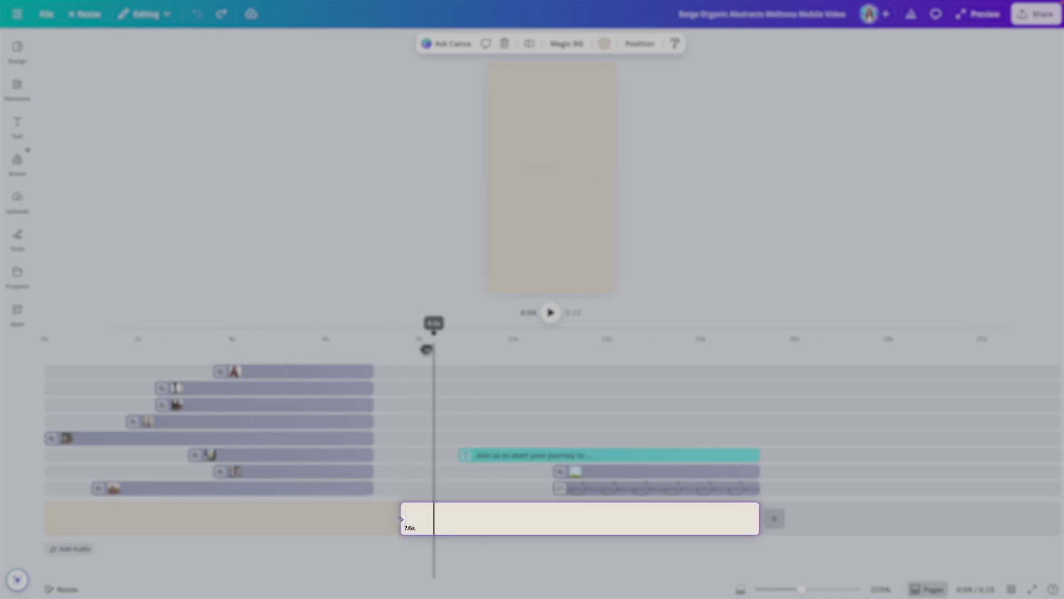
drag(427, 349, 753, 372)
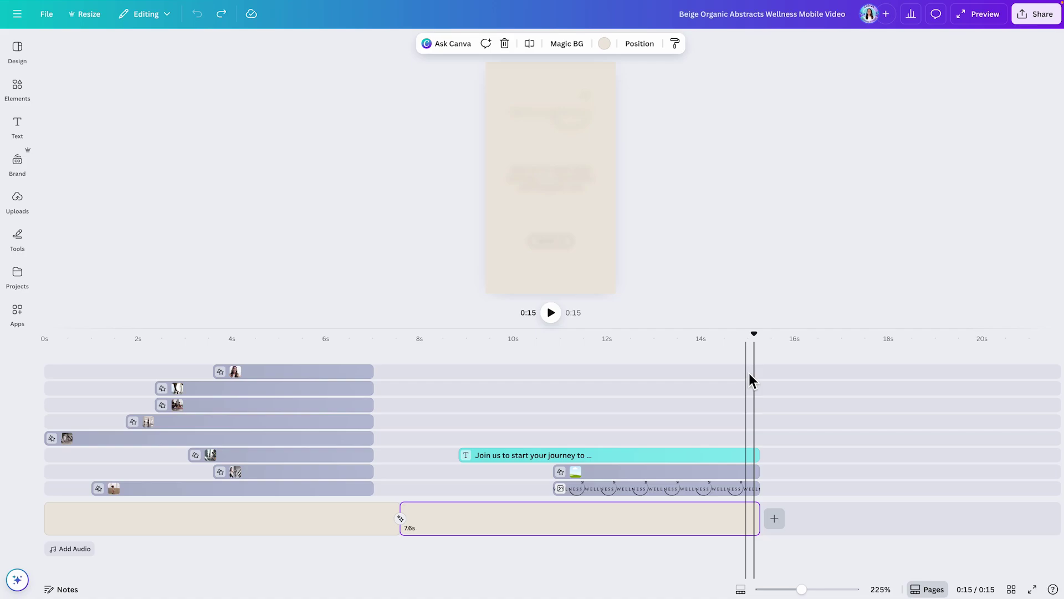
click(670, 495)
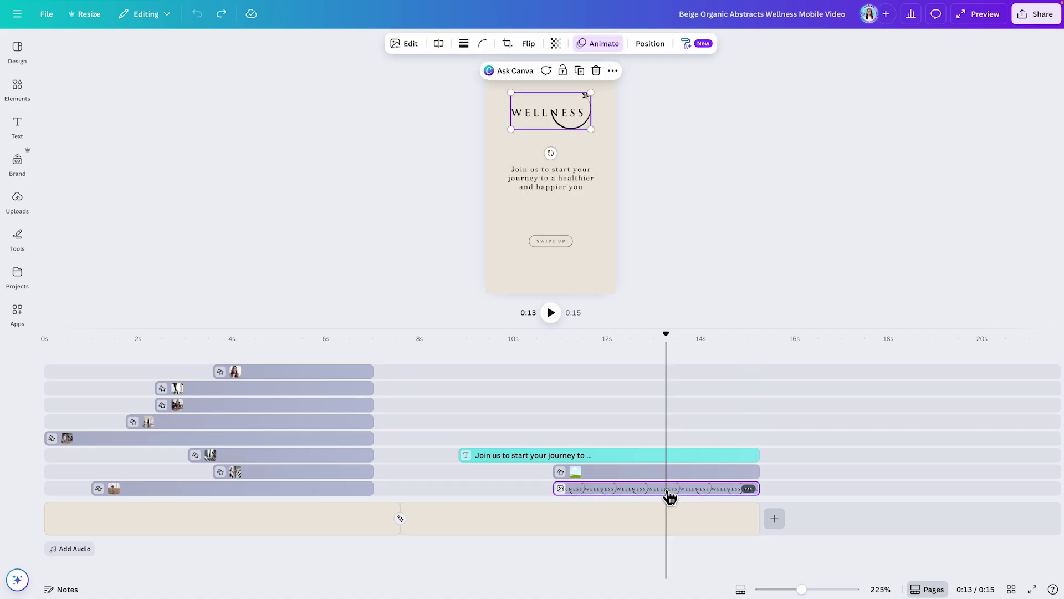
click(662, 530)
Extend the WELLNESS clip back to 0 seconds and move it to the top track.
click(716, 488)
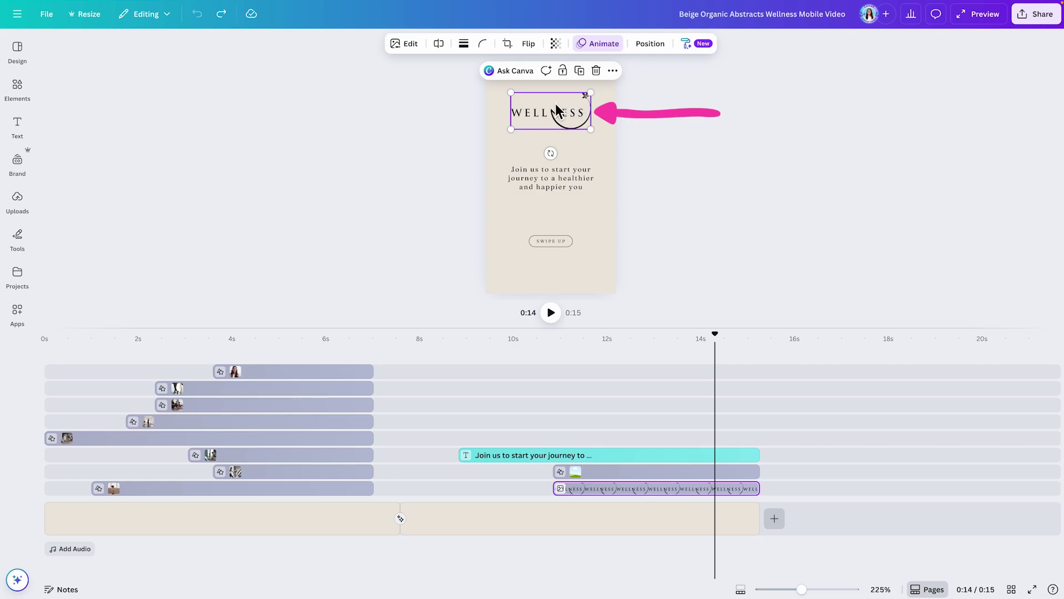
drag(564, 493, 48, 500)
drag(422, 472, 423, 363)
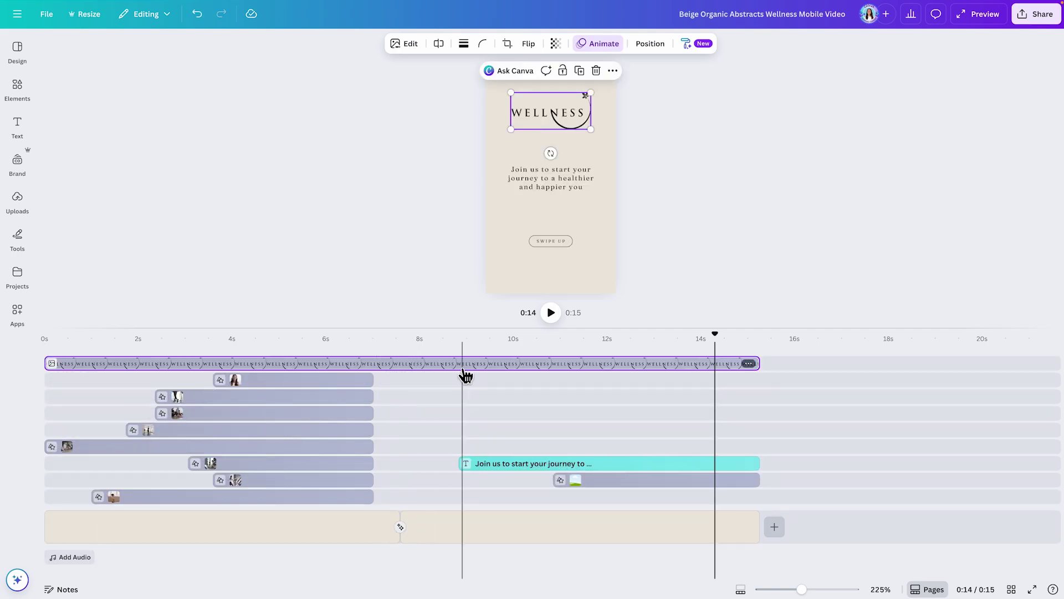
Shrink the WELLNESS logo on the page and lower its transparency.
drag(591, 92, 516, 98)
click(555, 44)
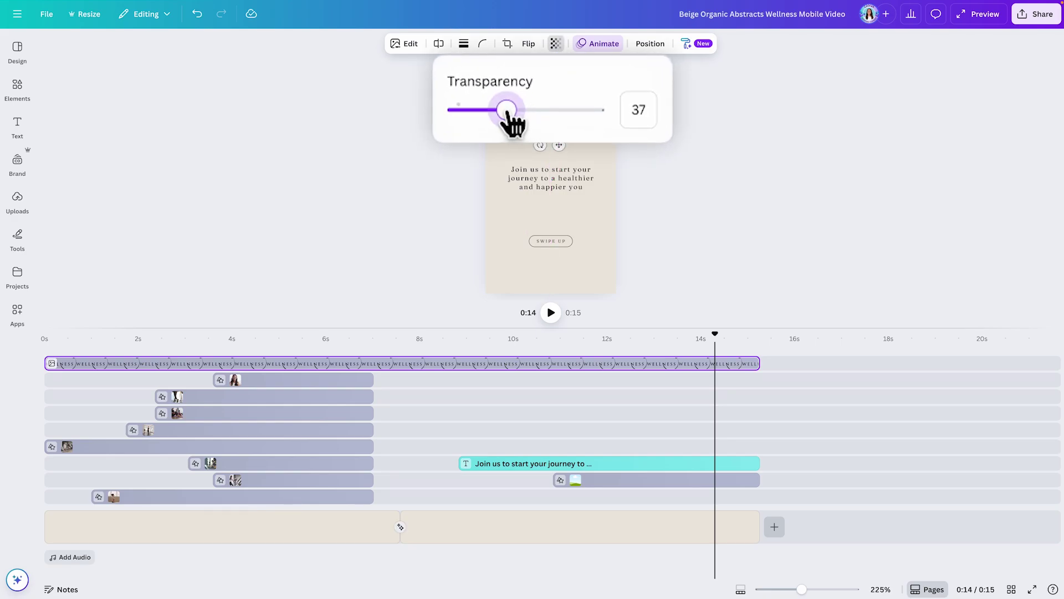
mouse_move(715, 334)
mouse_down()
mouse_move(68, 335)
mouse_move(44, 346)
mouse_move(373, 336)
mouse_move(615, 387)
mouse_move(756, 389)
mouse_move(738, 395)
mouse_up()
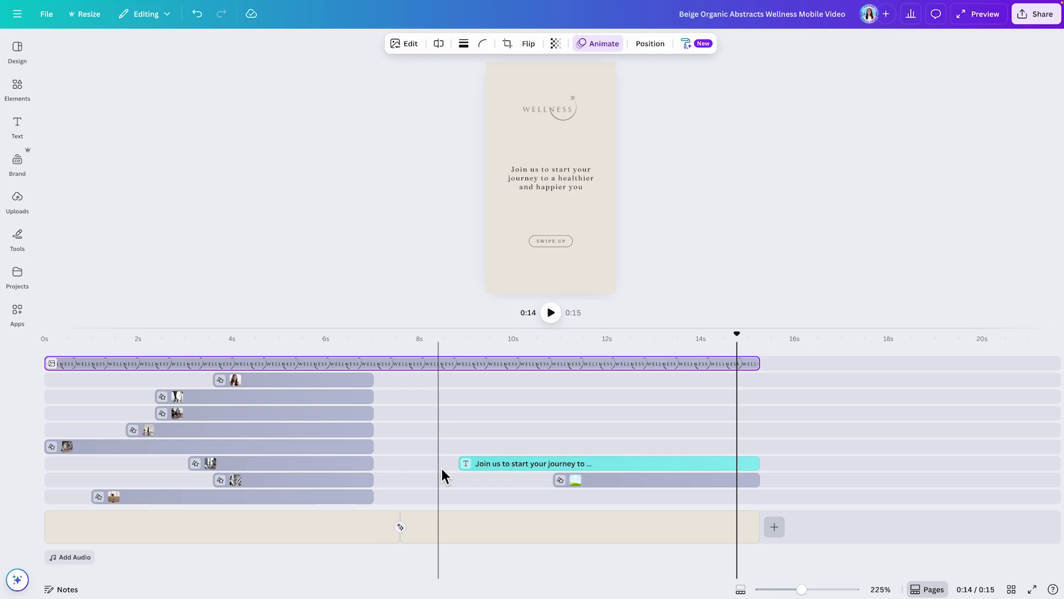
click(354, 368)
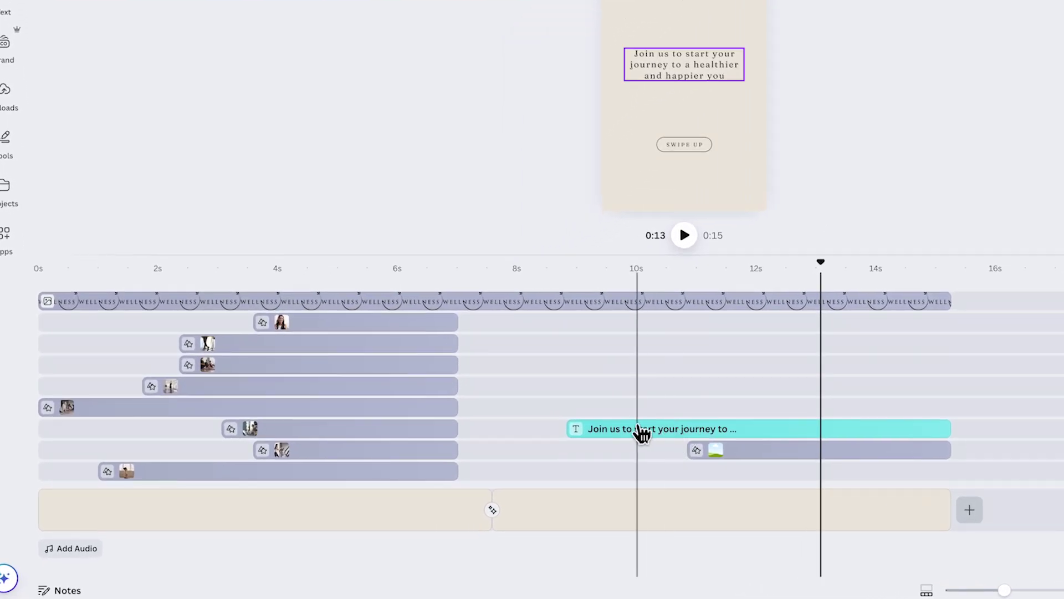
Trim the 'Join us to start your journey…' caption clip to start at the 8-second playhead.
click(641, 432)
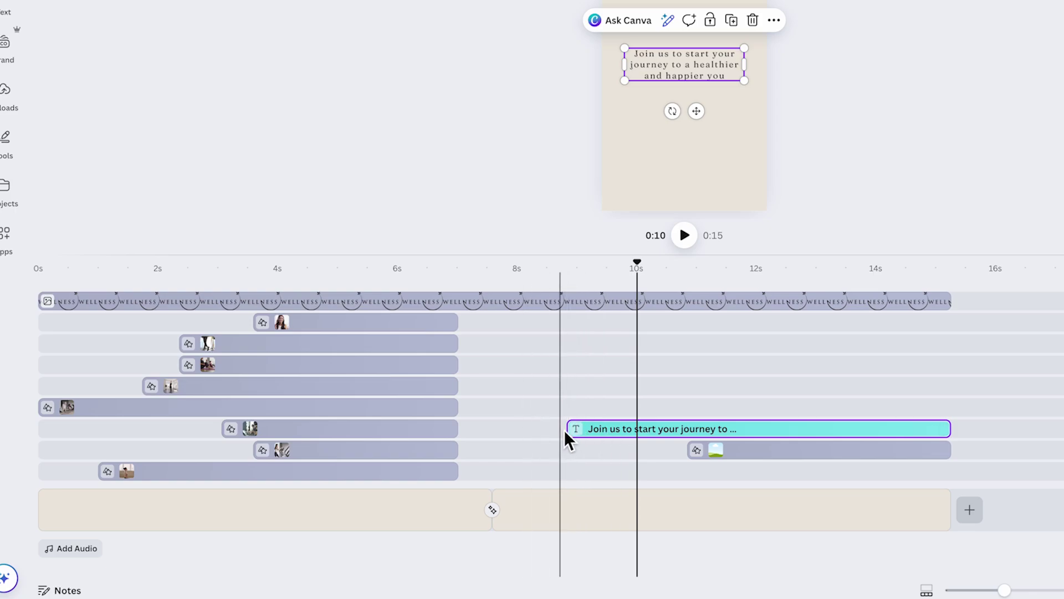
drag(574, 436, 543, 436)
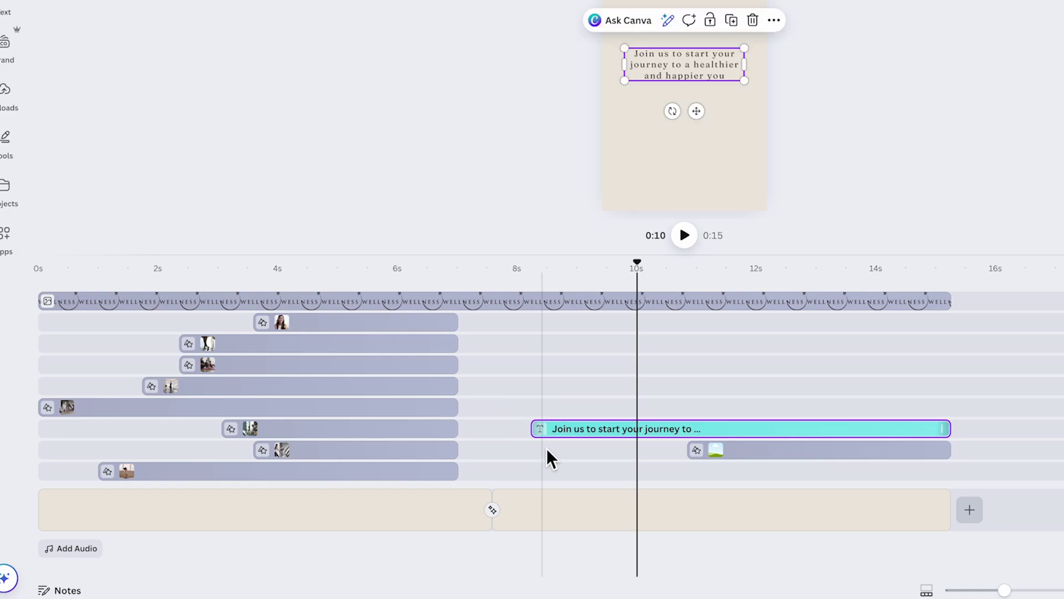
click(527, 281)
drag(539, 430, 549, 429)
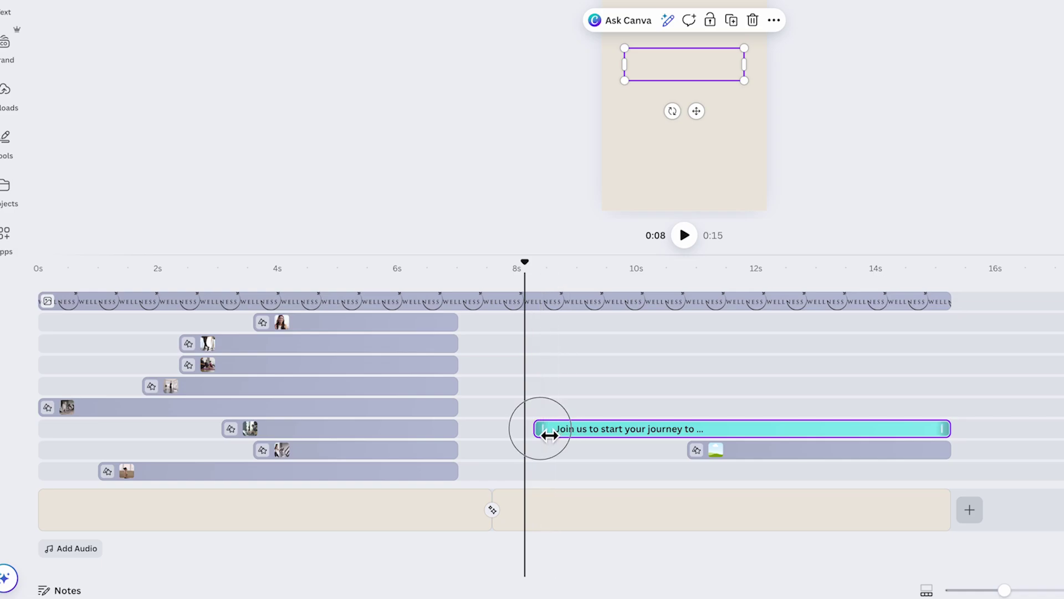
mouse_move(550, 436)
mouse_down()
mouse_move(565, 435)
mouse_move(526, 435)
mouse_move(558, 432)
mouse_up()
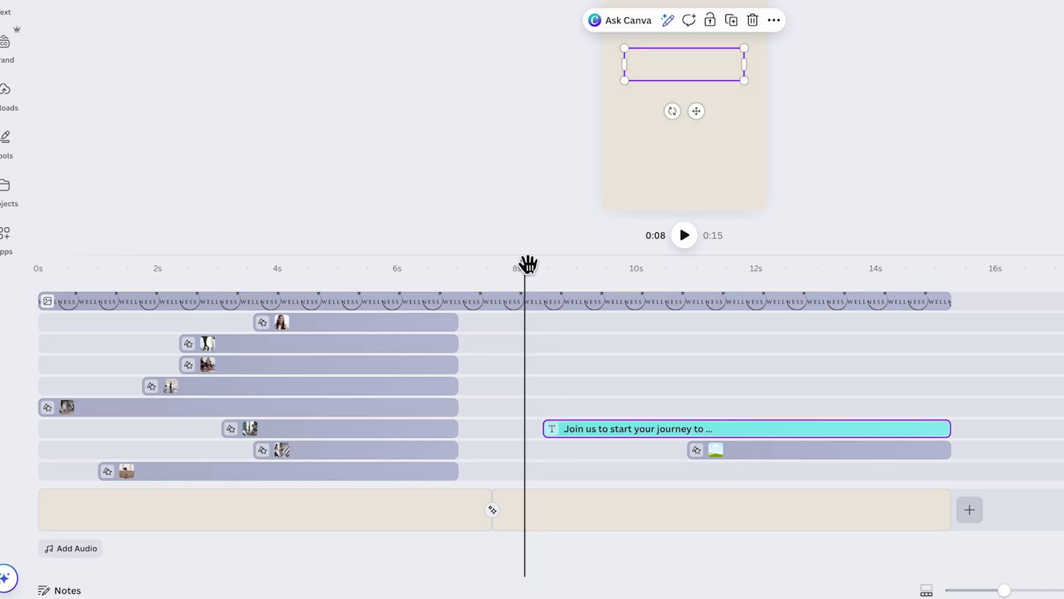
drag(525, 263, 522, 264)
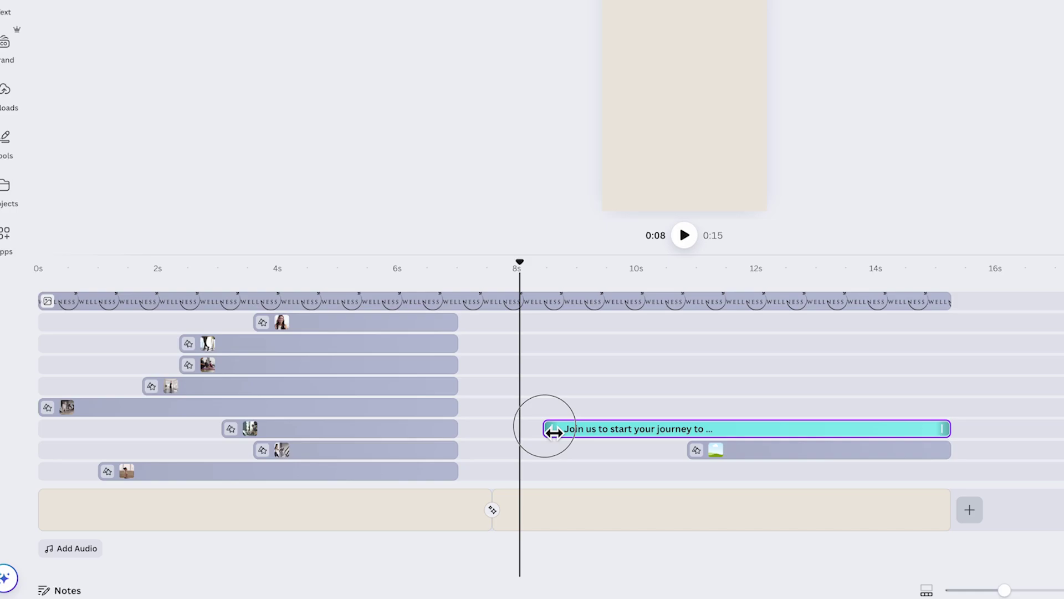
drag(549, 436, 538, 435)
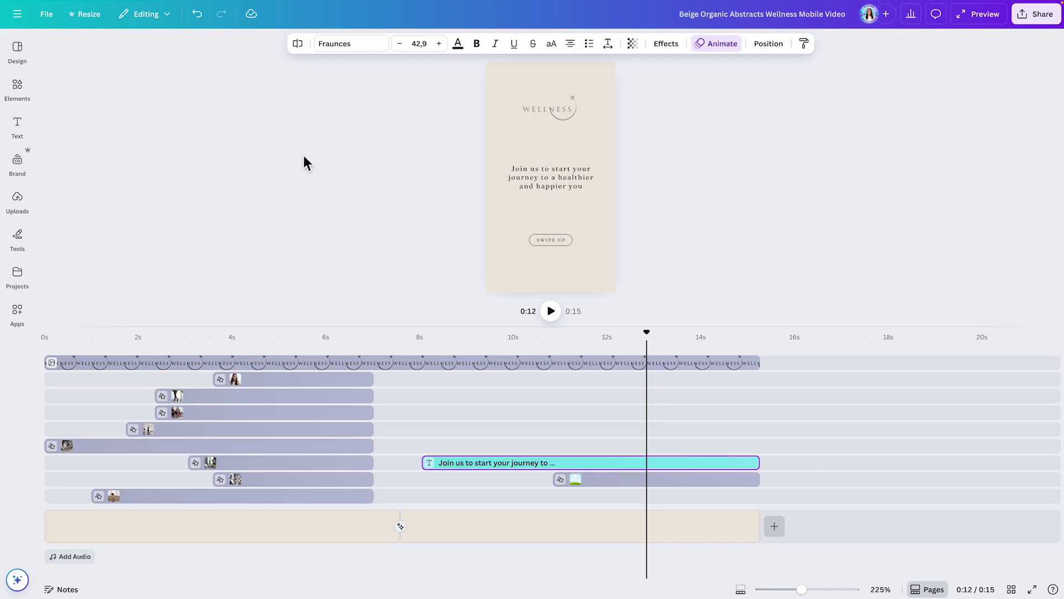
Add the Lo-Fi Happy music track from 0 seconds across the video and play it.
click(17, 91)
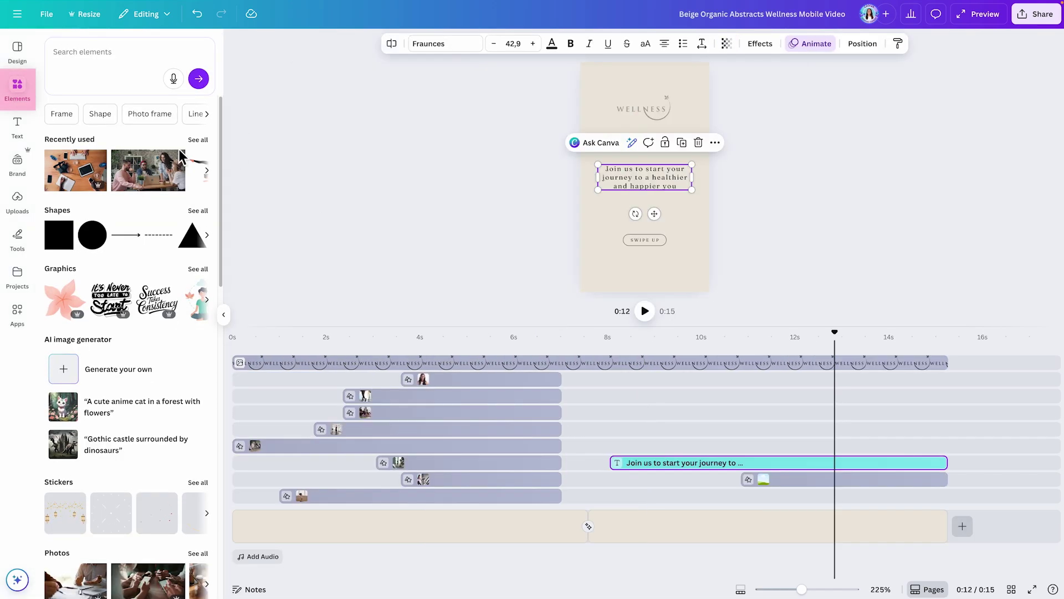
scroll(150, 392, down, 6)
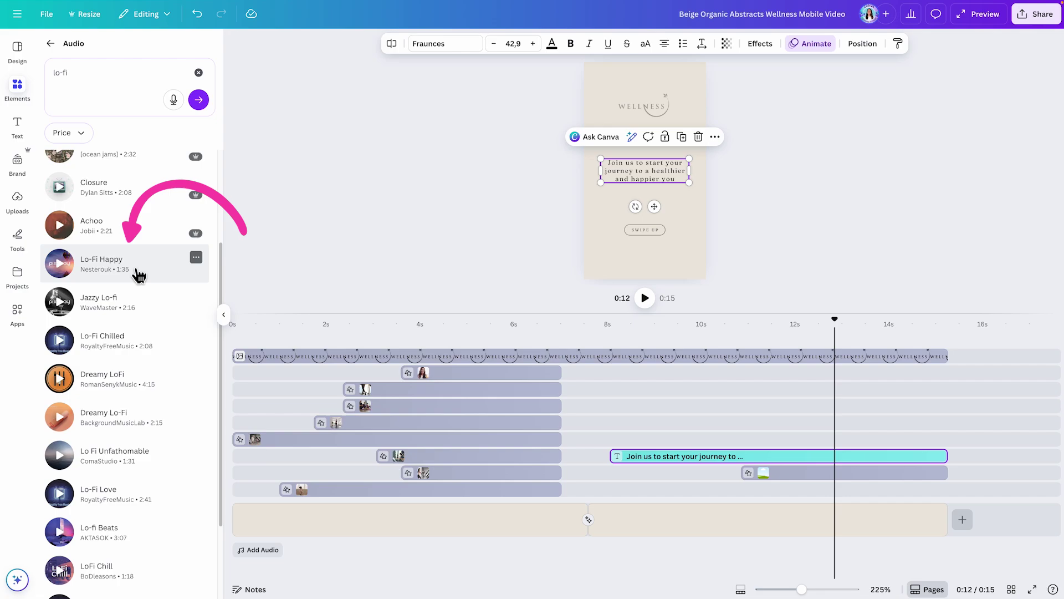
drag(139, 274, 277, 557)
click(223, 315)
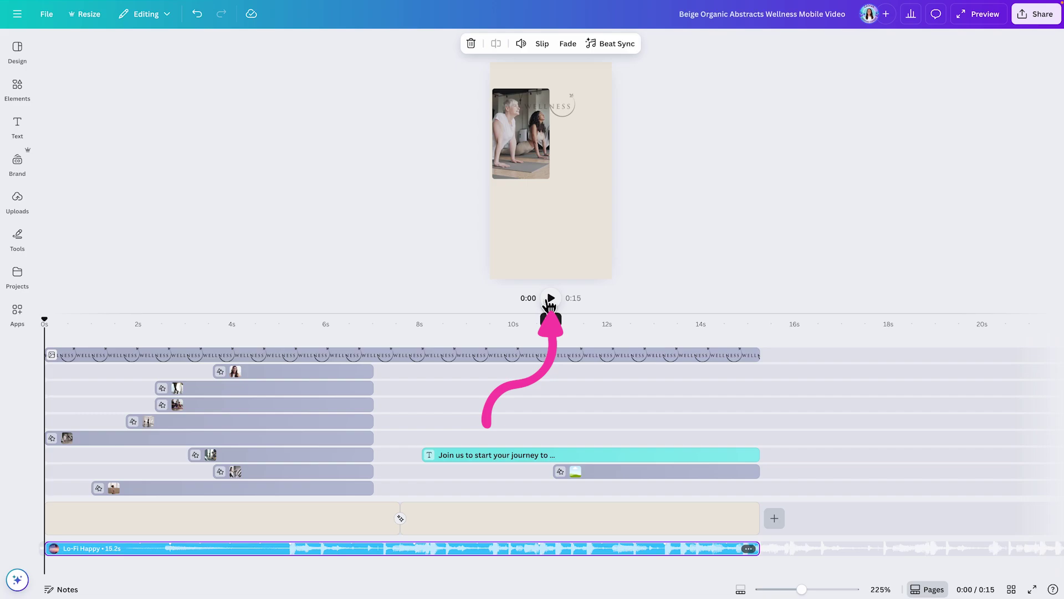
click(551, 299)
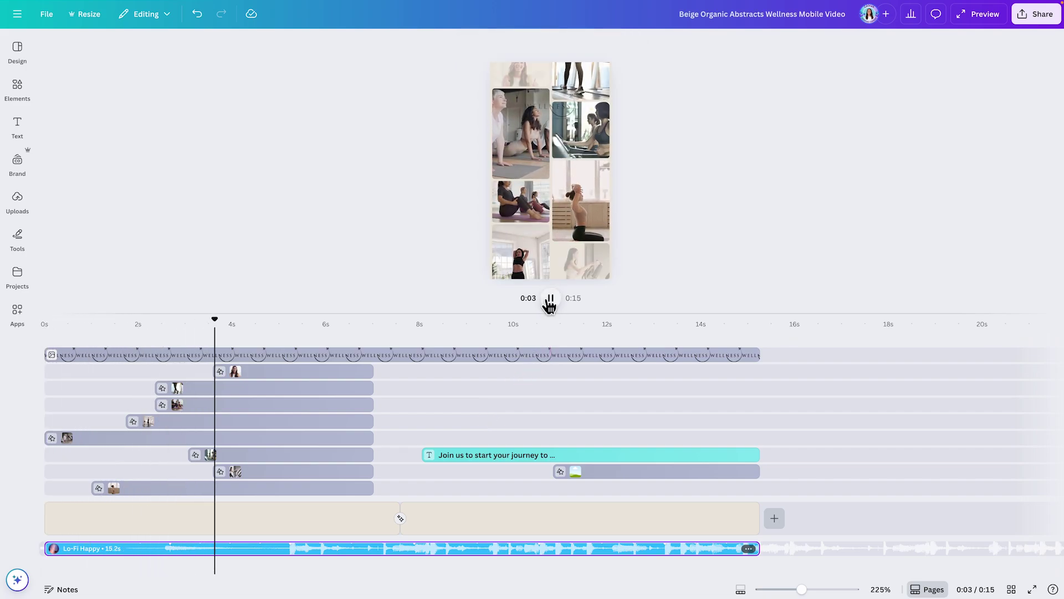
Slip the Lo-Fi Happy waveform left so a later part plays, then preview from the start.
click(551, 299)
drag(261, 319, 45, 320)
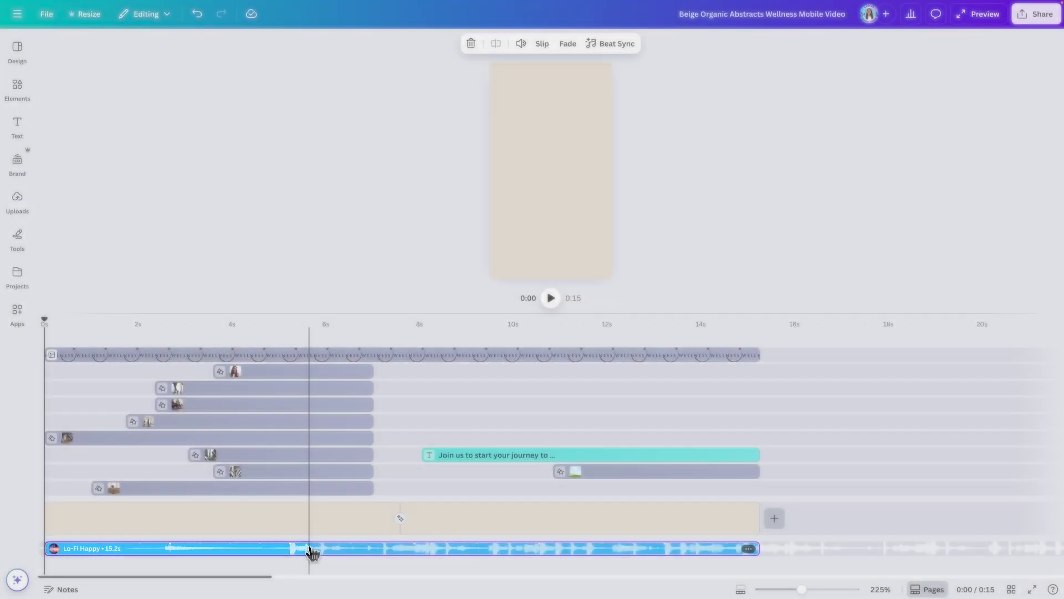
double_click(335, 556)
drag(335, 556, 100, 555)
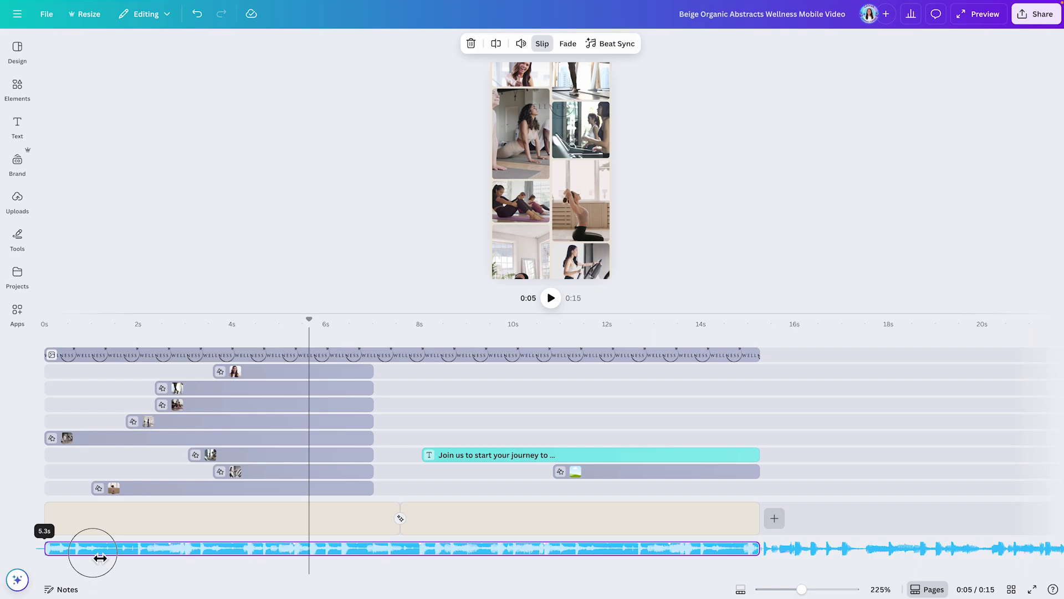
drag(308, 360, 44, 323)
click(551, 298)
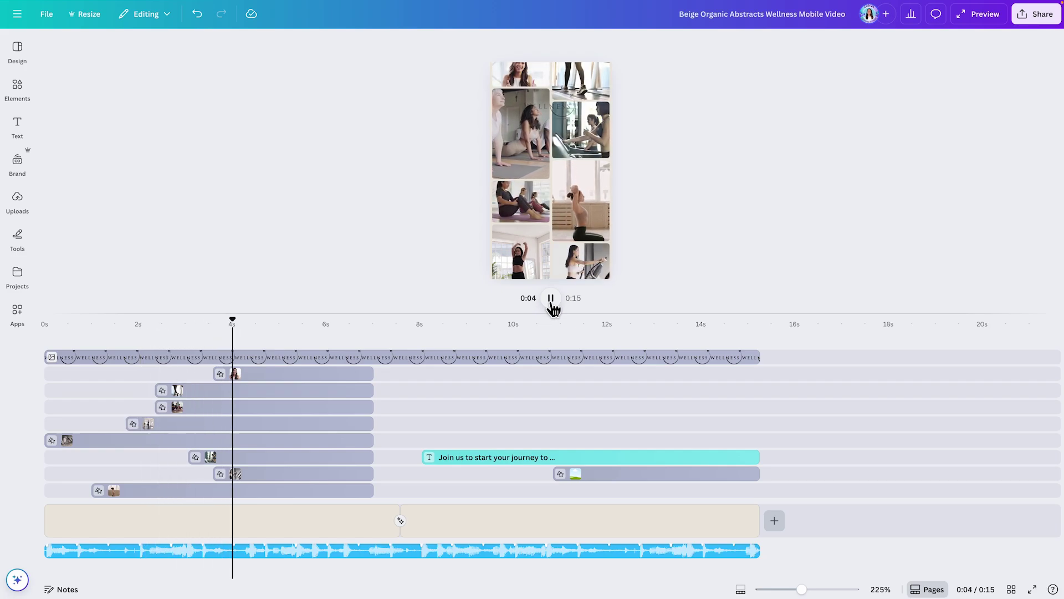
click(552, 302)
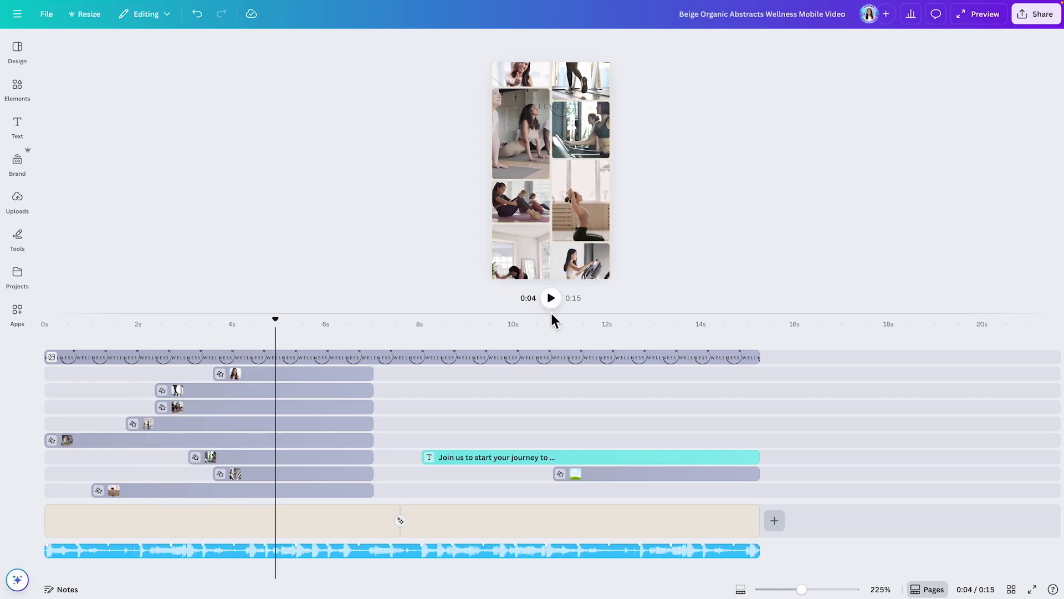
Show the full list of recently used sounds in the Elements audio library.
click(22, 91)
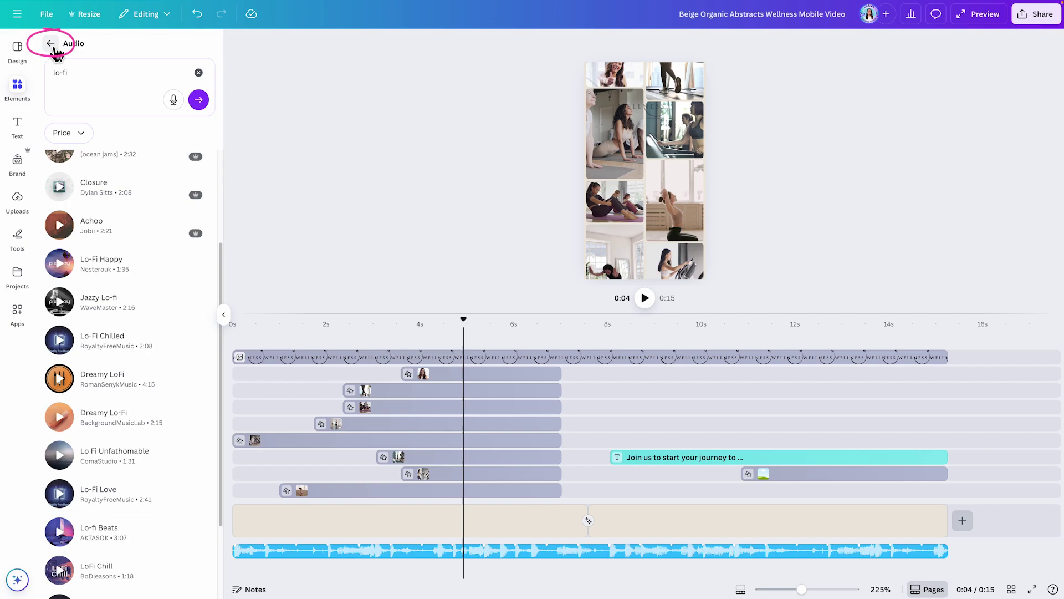
click(51, 44)
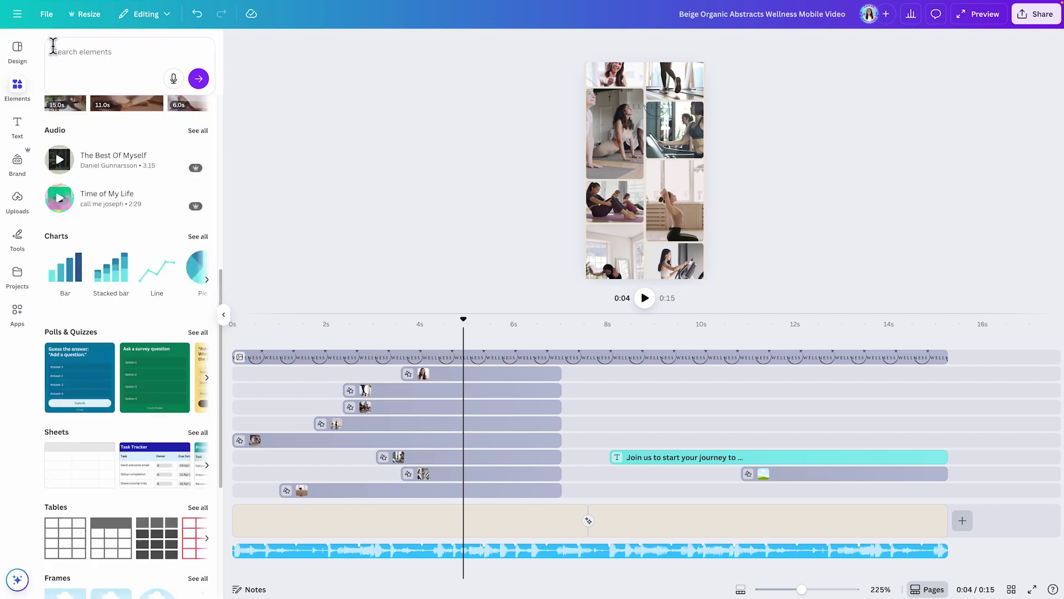
click(209, 134)
click(195, 314)
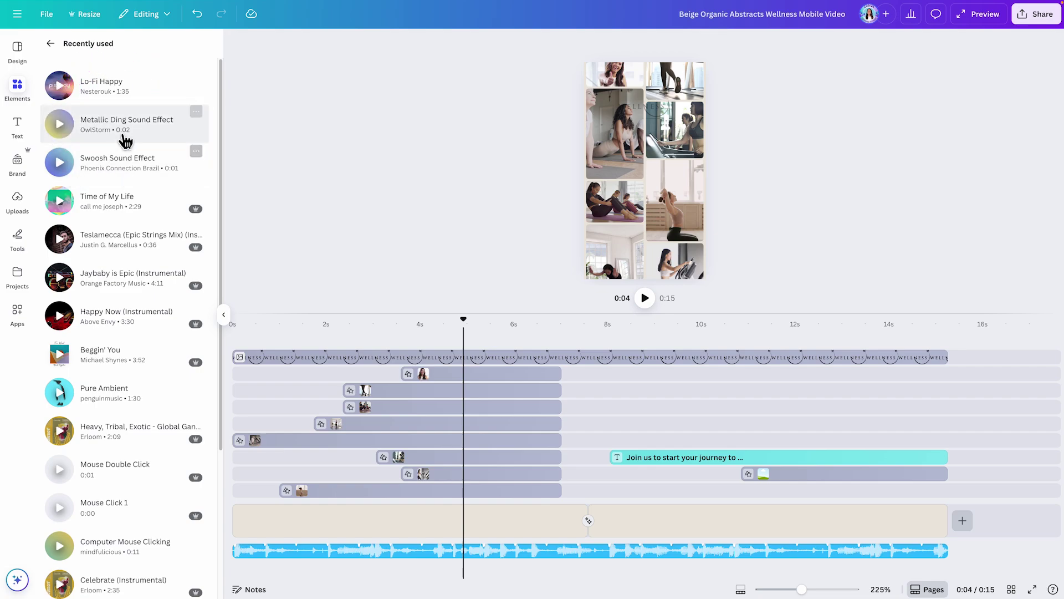
Place the Metallic Ding Sound Effect at the 1-second mark and play the video to hear it.
drag(464, 339, 280, 345)
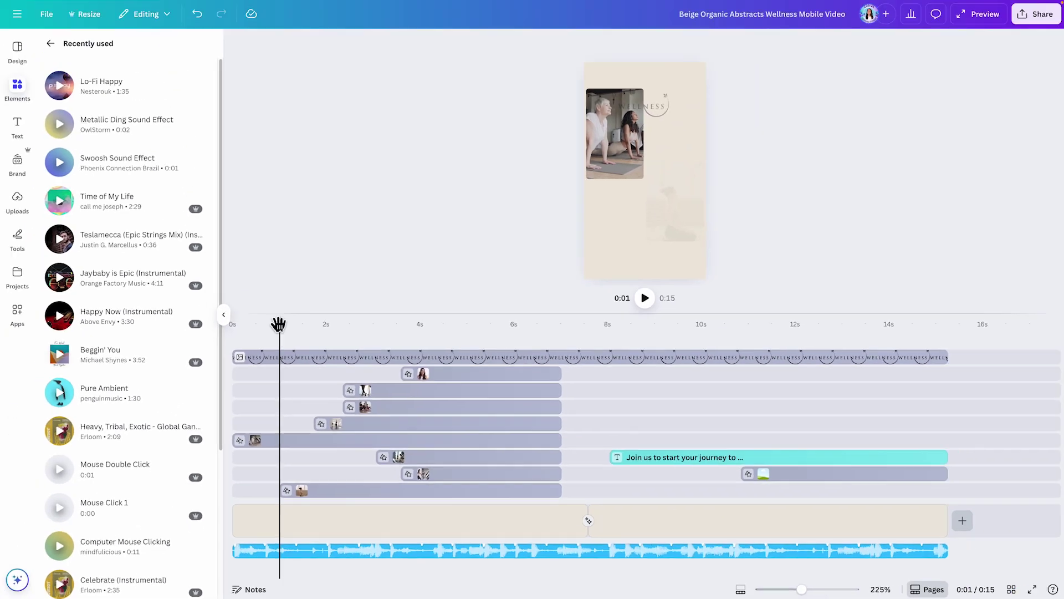
mouse_move(306, 104)
mouse_down()
mouse_move(342, 104)
mouse_move(305, 104)
mouse_up()
drag(277, 329, 279, 329)
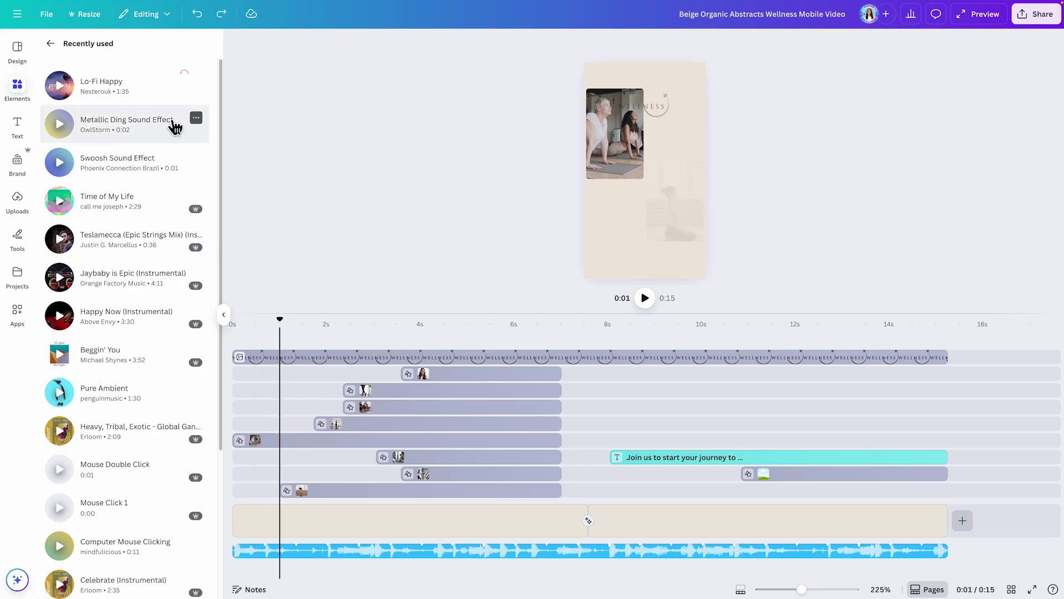
drag(162, 131, 284, 563)
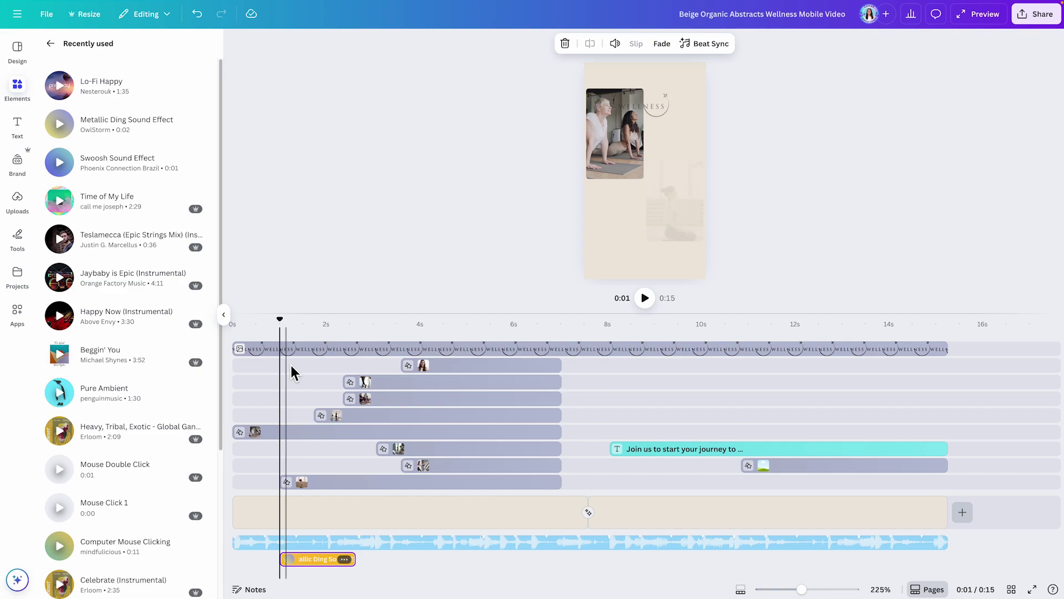
drag(282, 332, 230, 335)
click(648, 298)
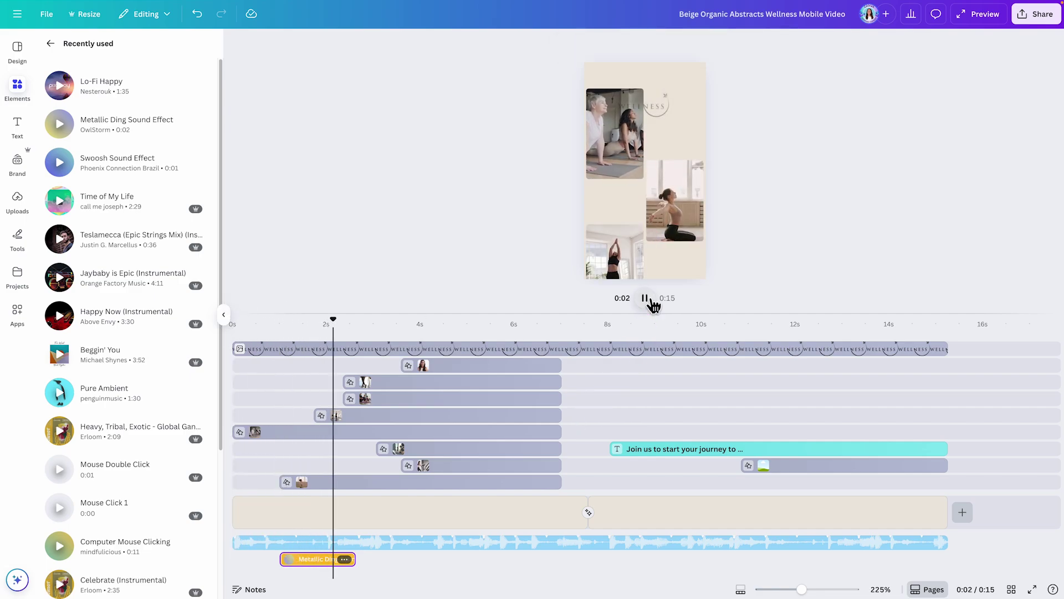
Duplicate the Metallic Ding clip and slide the copy to start at 1.7 seconds.
click(646, 298)
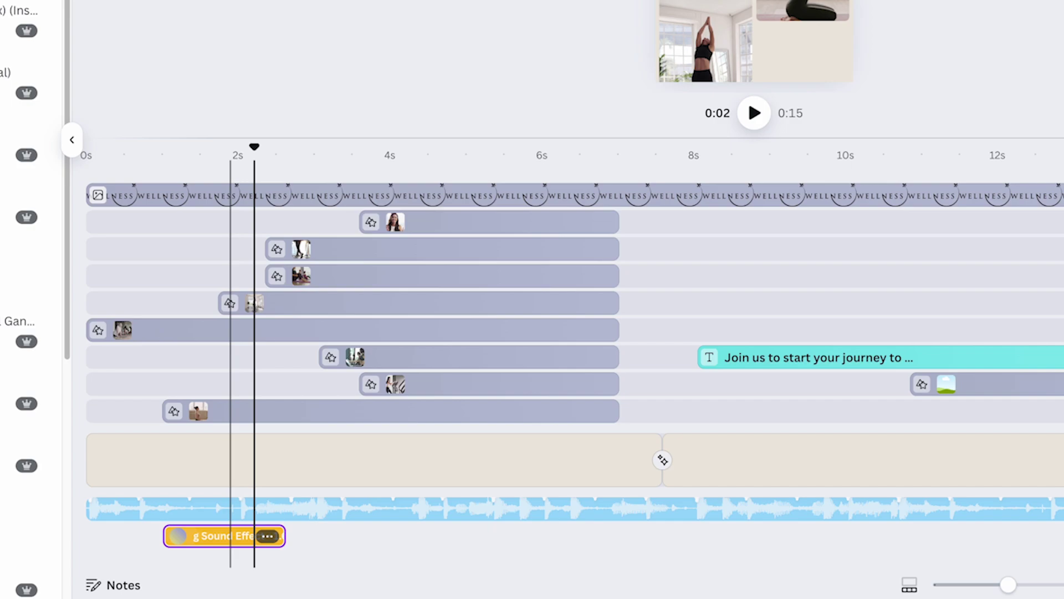
right_click(314, 561)
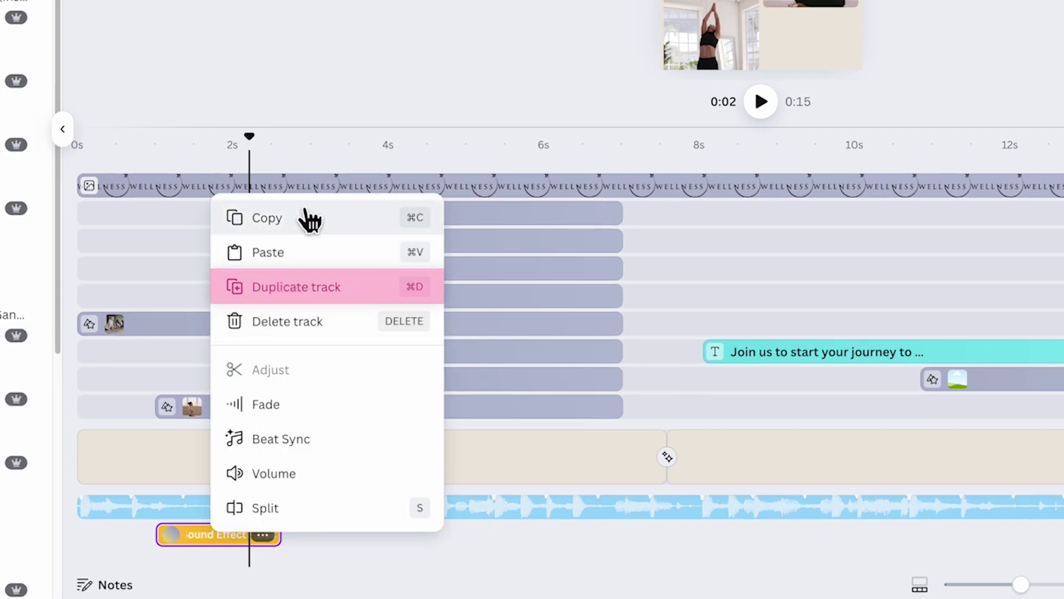
click(314, 288)
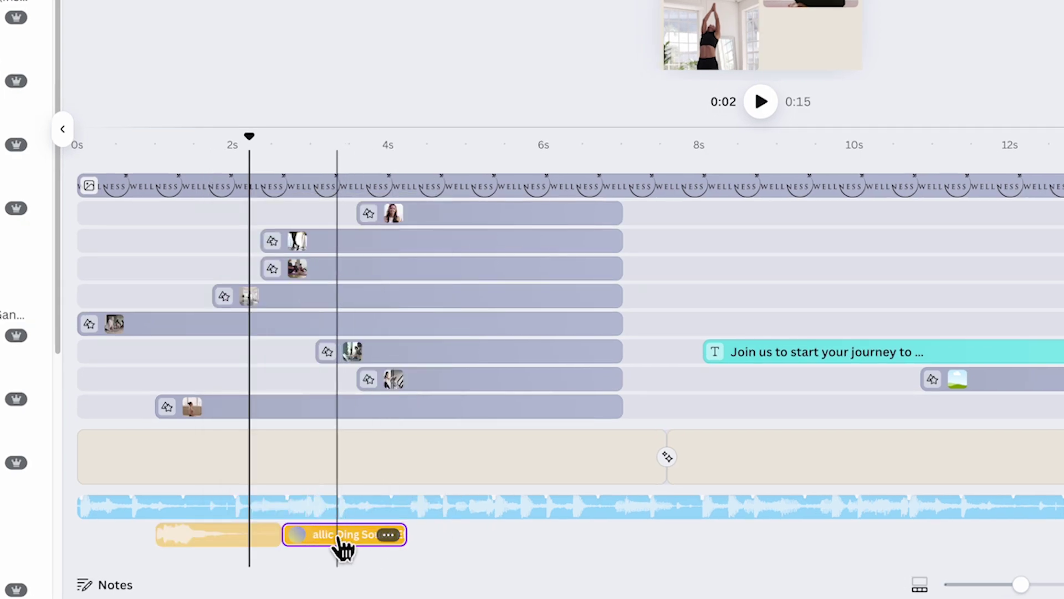
drag(250, 133, 214, 140)
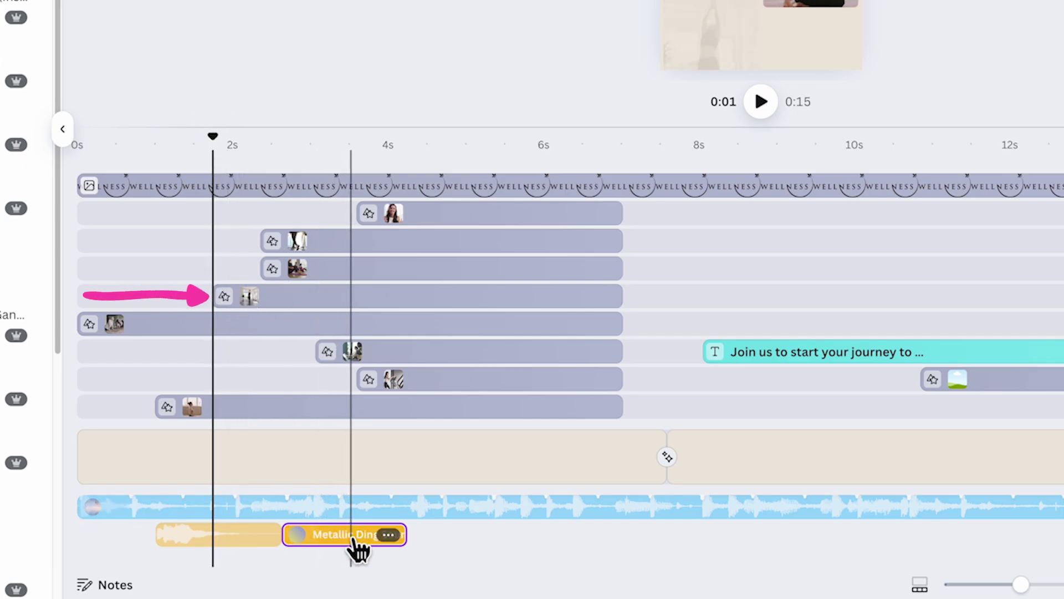
drag(357, 550, 254, 524)
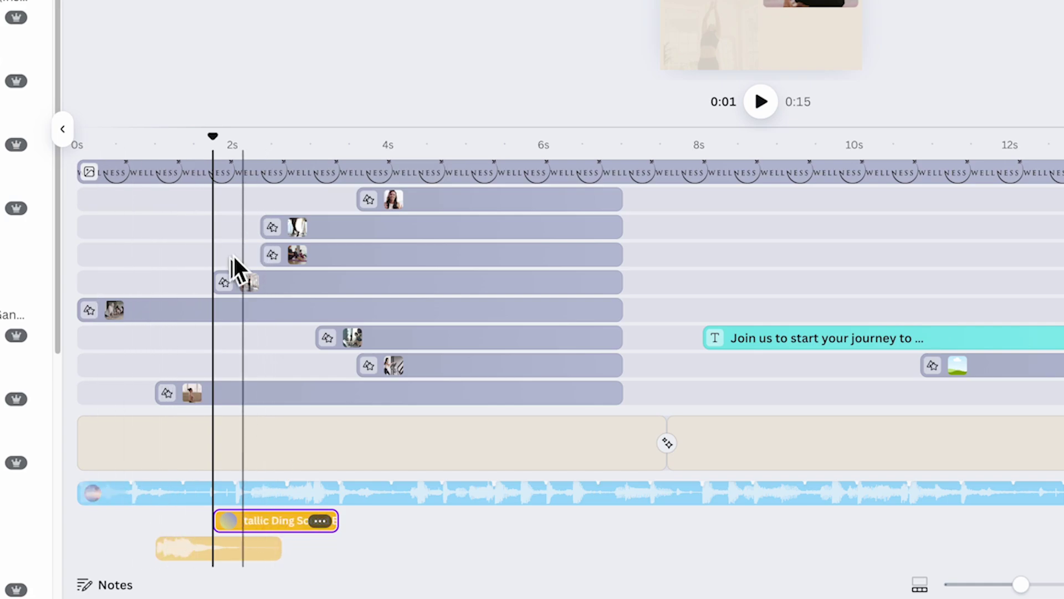
Make another Metallic Ding copy and place it at about 2.4 seconds.
click(320, 520)
click(445, 309)
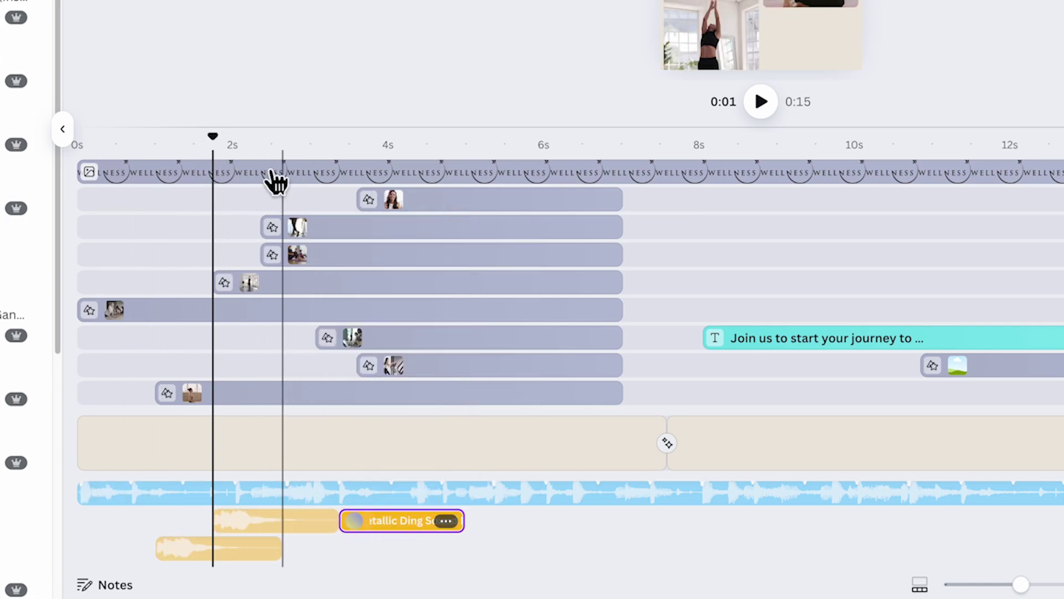
click(265, 136)
drag(408, 521, 331, 518)
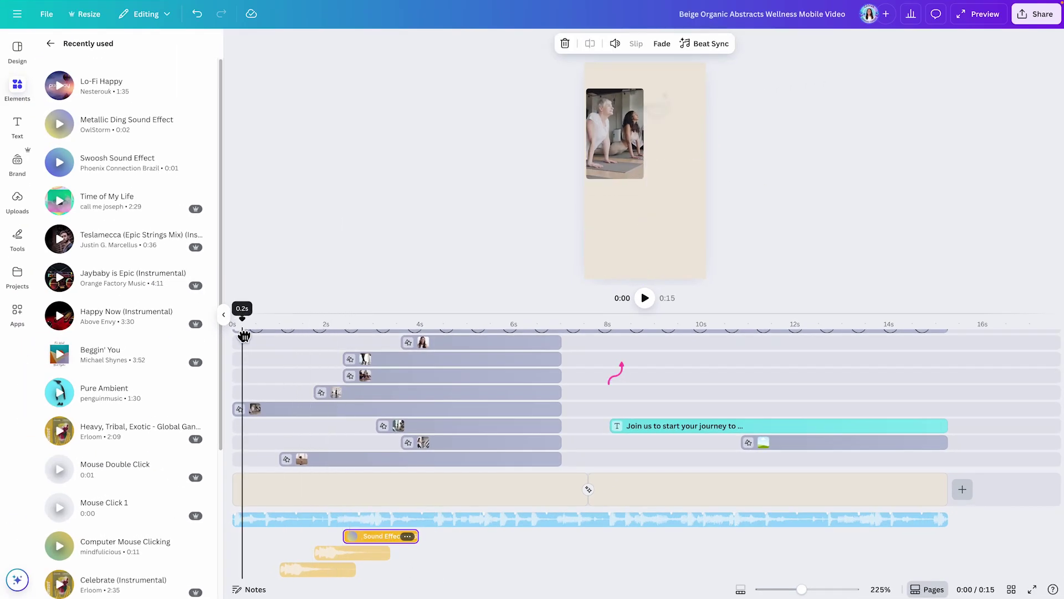
Check the dings in playback, then duplicate a ding clip and place it at 3.6 seconds.
click(644, 299)
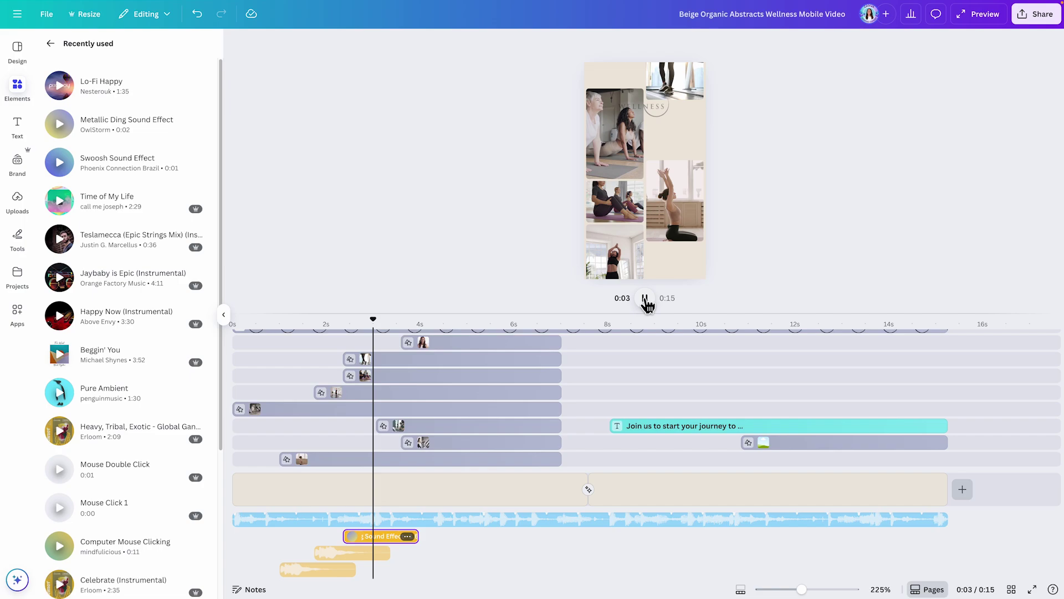
click(646, 300)
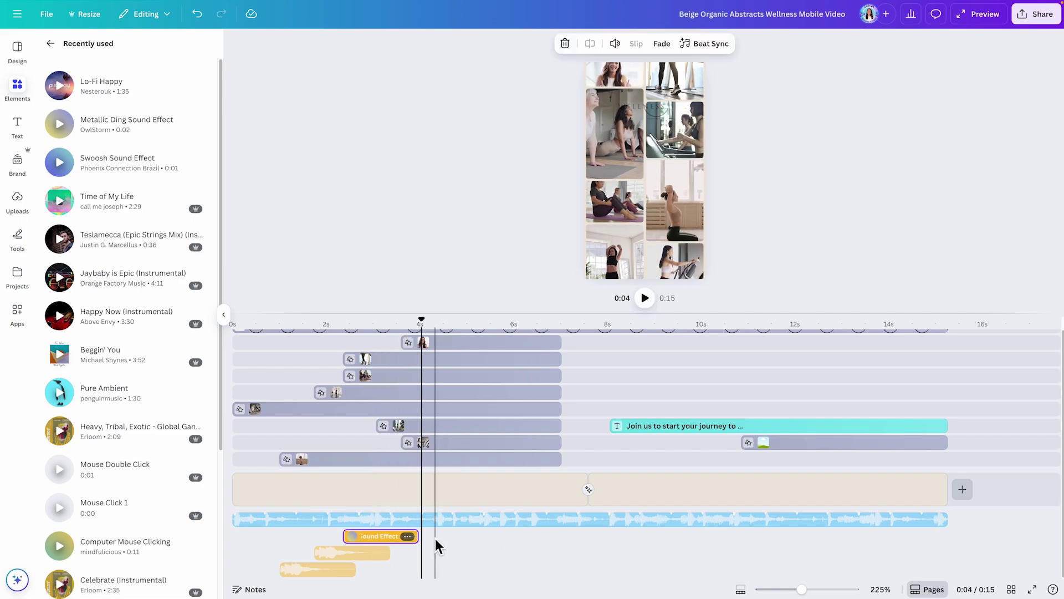
right_click(381, 542)
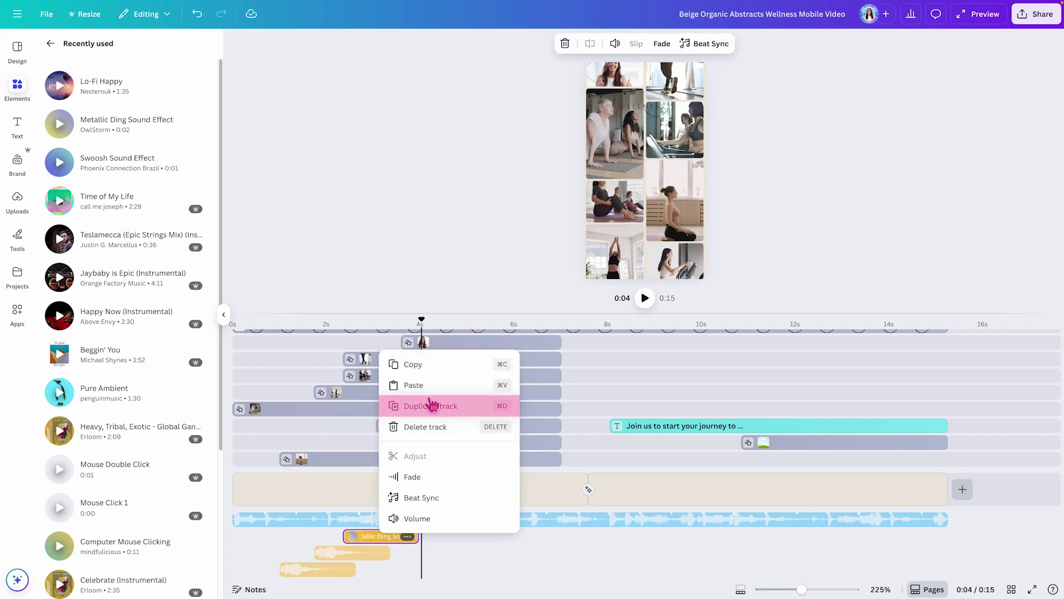
click(428, 408)
drag(418, 325, 400, 325)
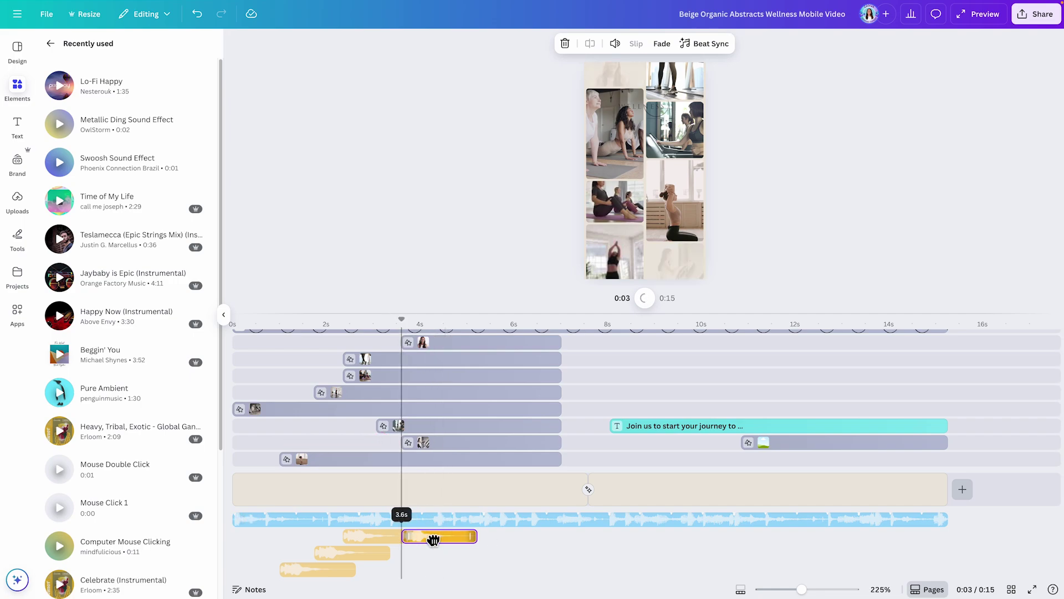
drag(433, 539, 433, 537)
Duplicate the ding again and slide the new copy to 3.0 seconds.
drag(395, 325, 375, 330)
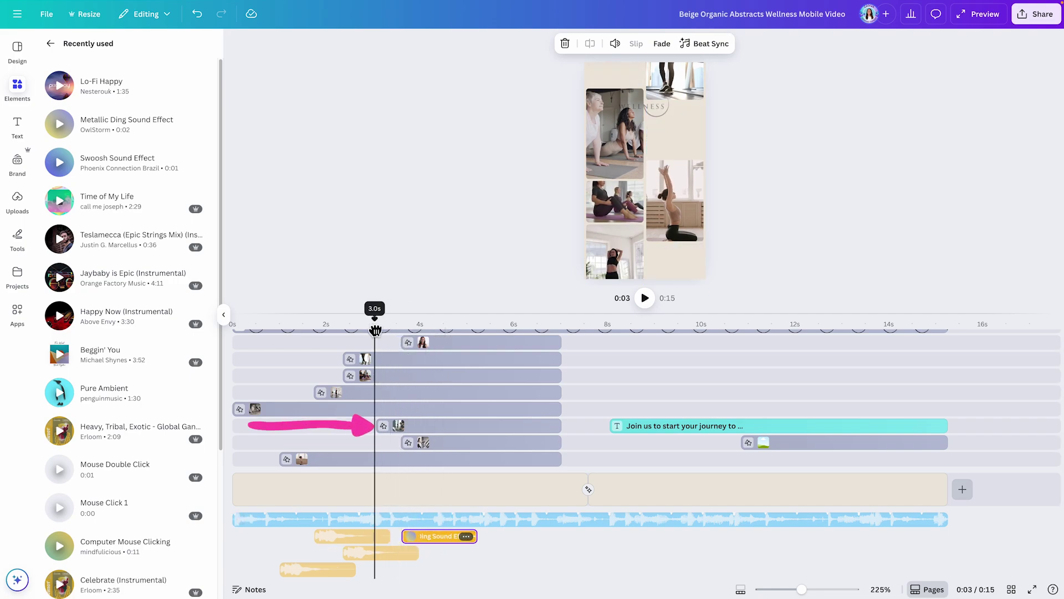
right_click(432, 536)
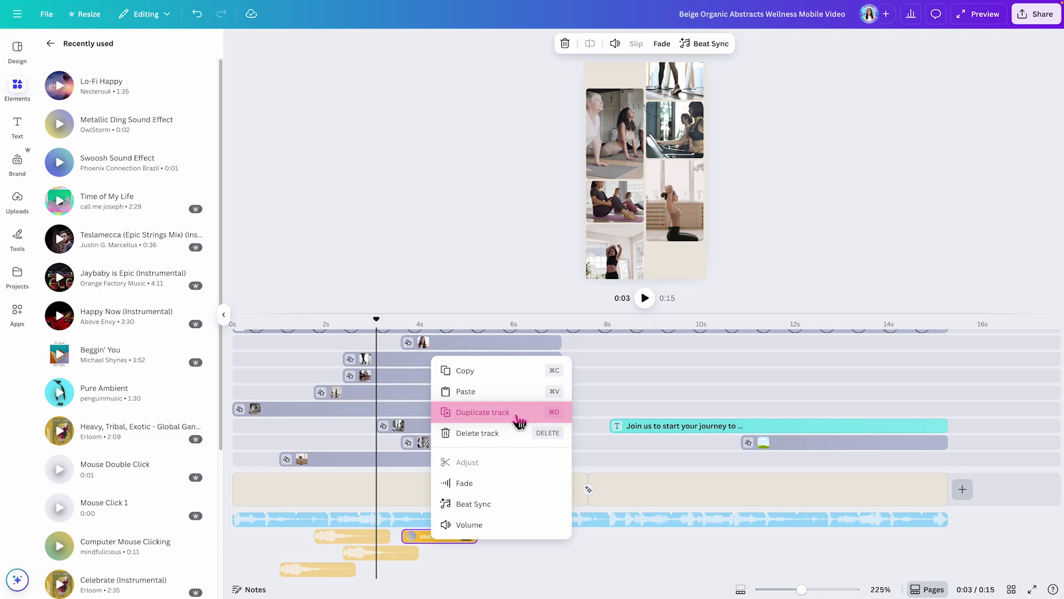
click(517, 410)
drag(485, 537, 423, 561)
Play the whole reel from the start with Space to hear the ding effects.
key(space)
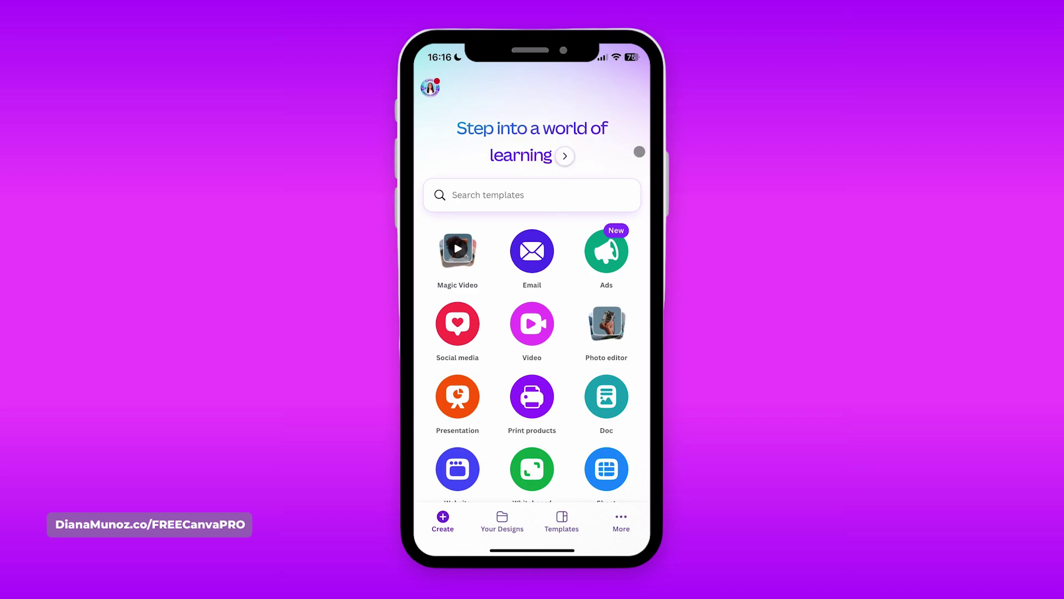
Choose Magic Video on the Create screen to open the Select media picker.
click(485, 245)
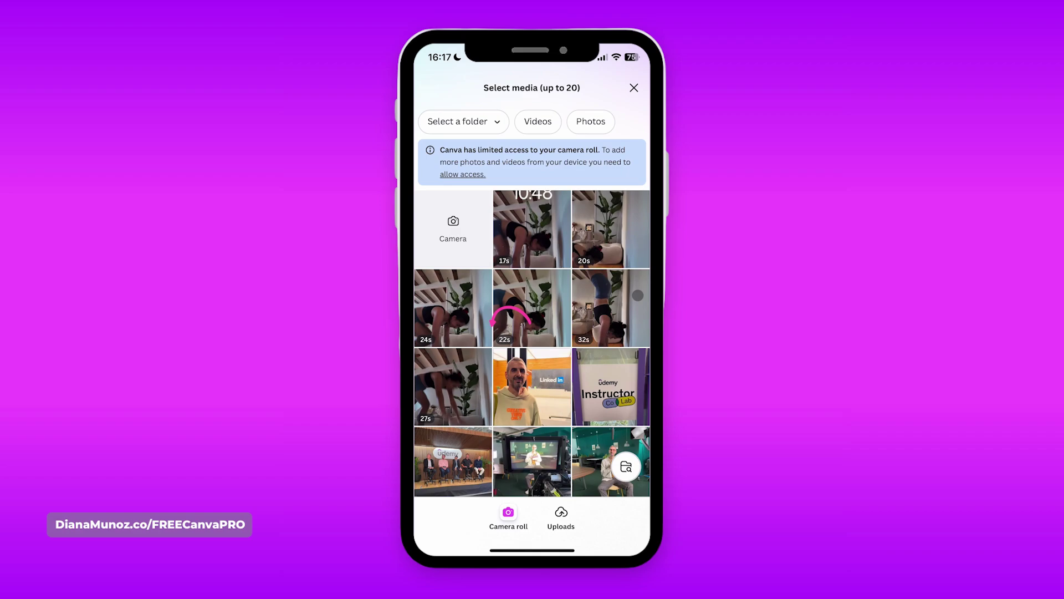
Select the 27s, 32s, 22s, 24s and 20s clips and enter topic 'Reel about my handstand practice this morning'.
click(453, 387)
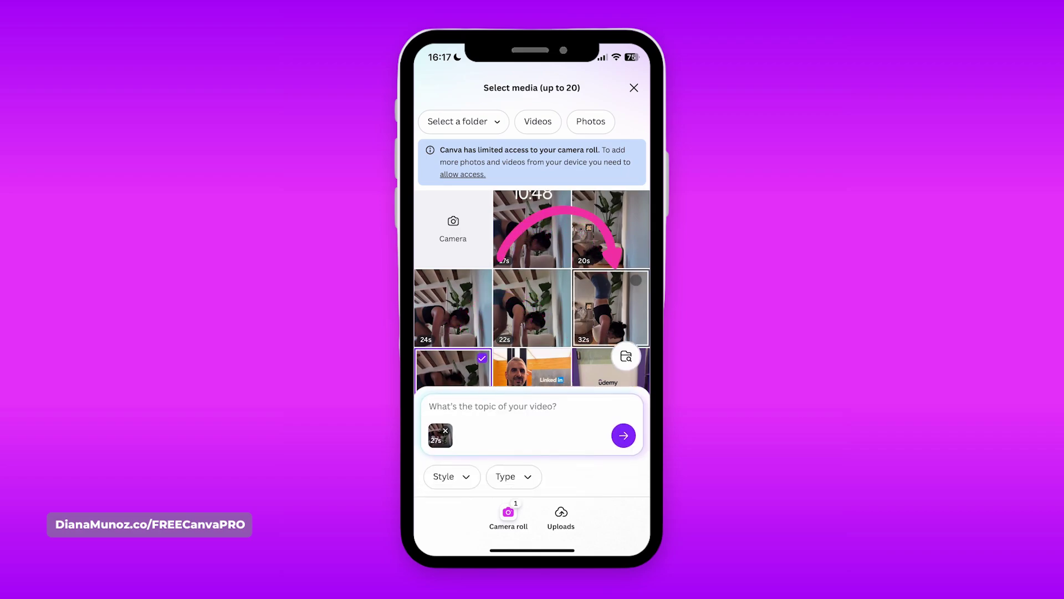
click(636, 279)
click(548, 288)
click(469, 292)
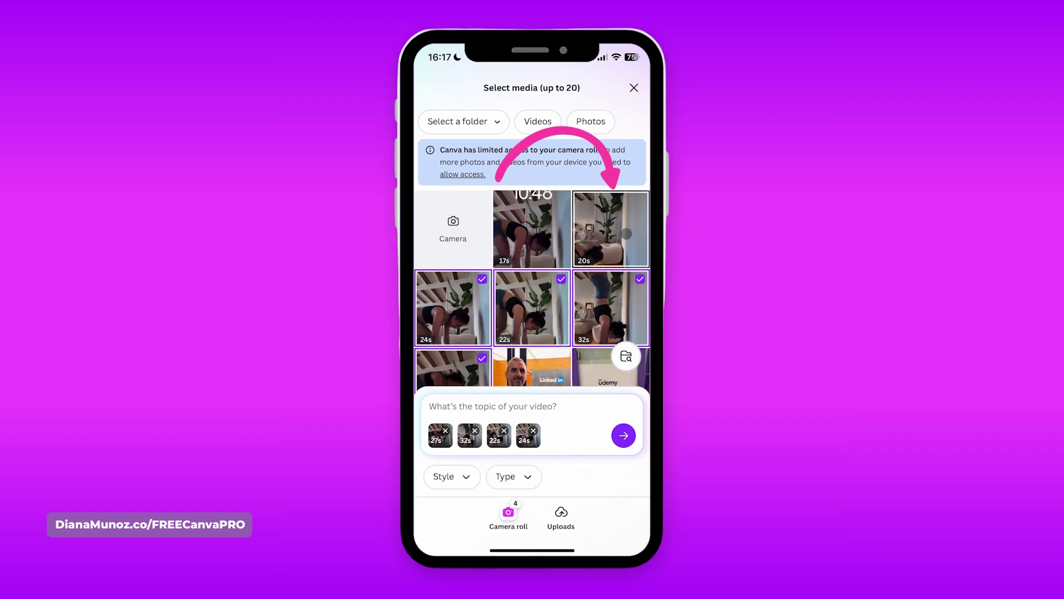
click(626, 233)
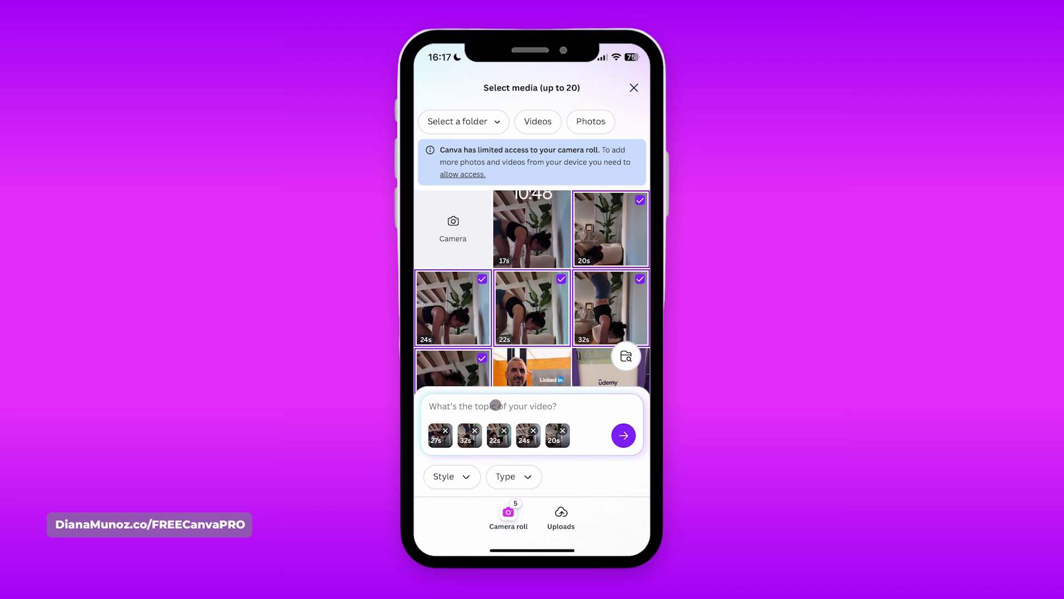
click(464, 405)
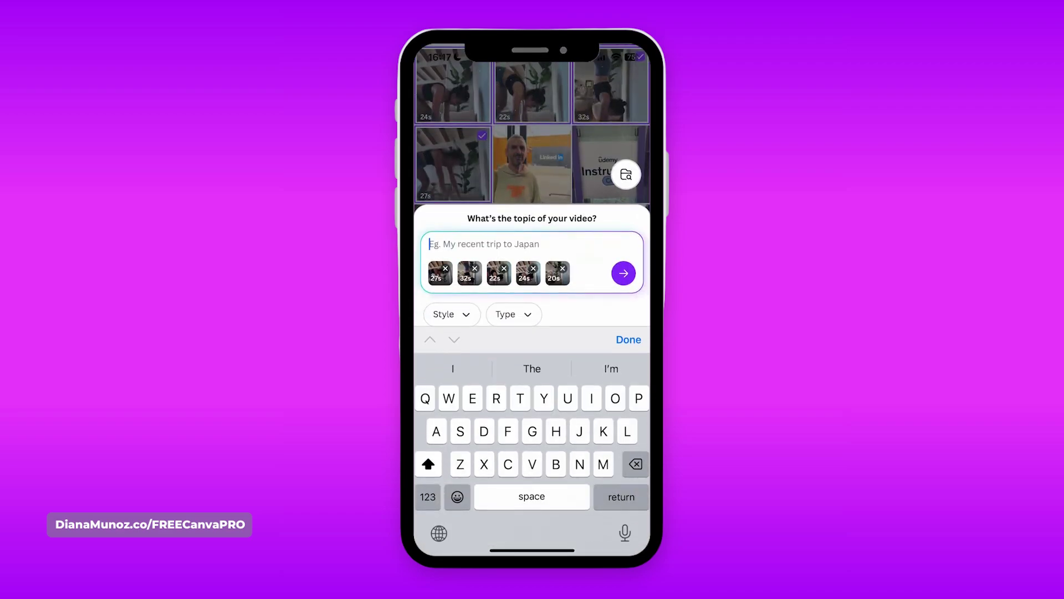
text(Reel )
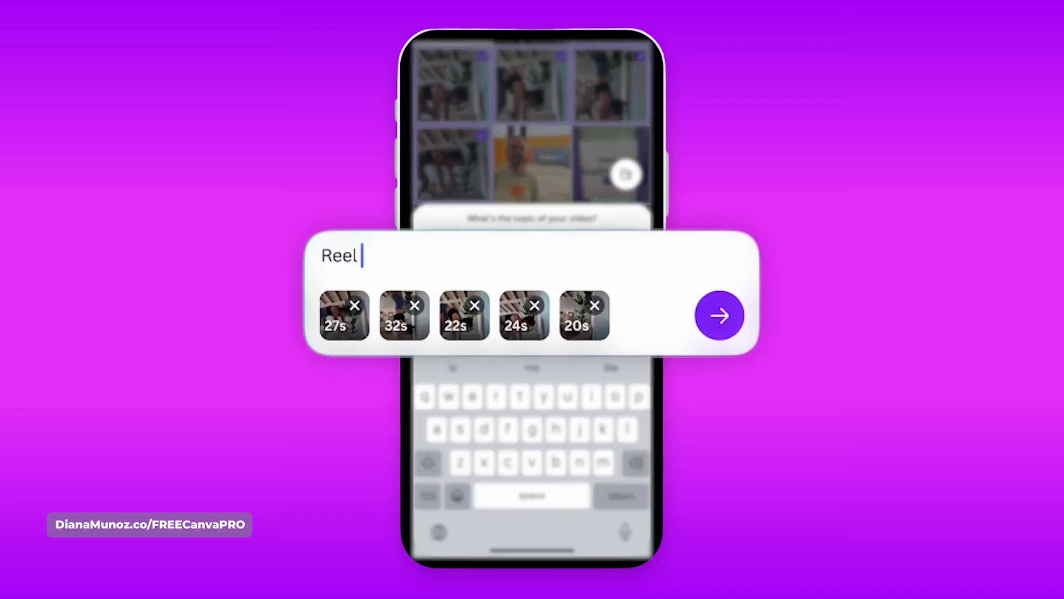
text(about my handstand pract)
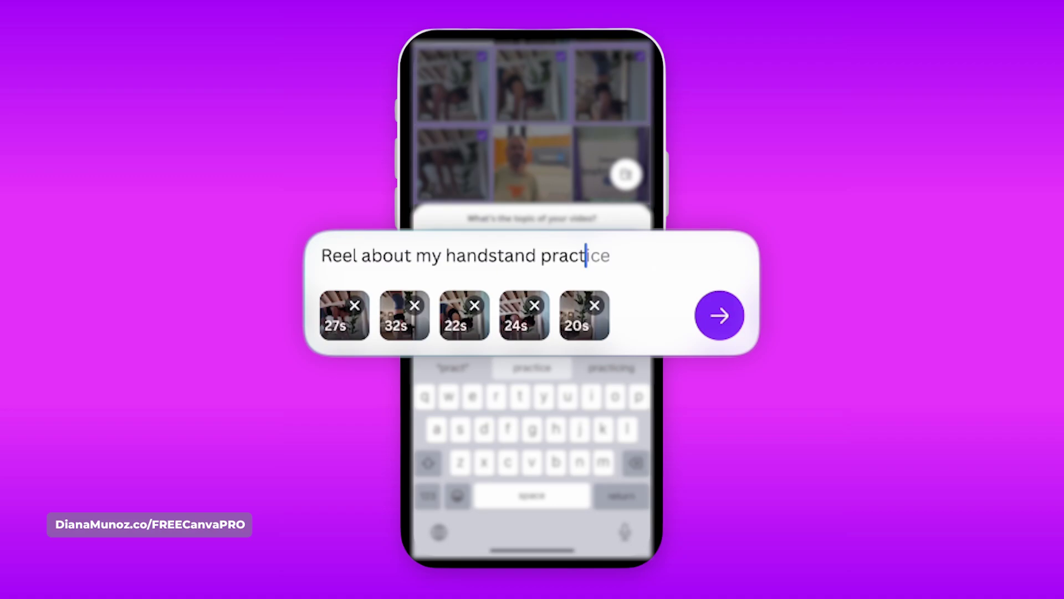
text(ice this morning)
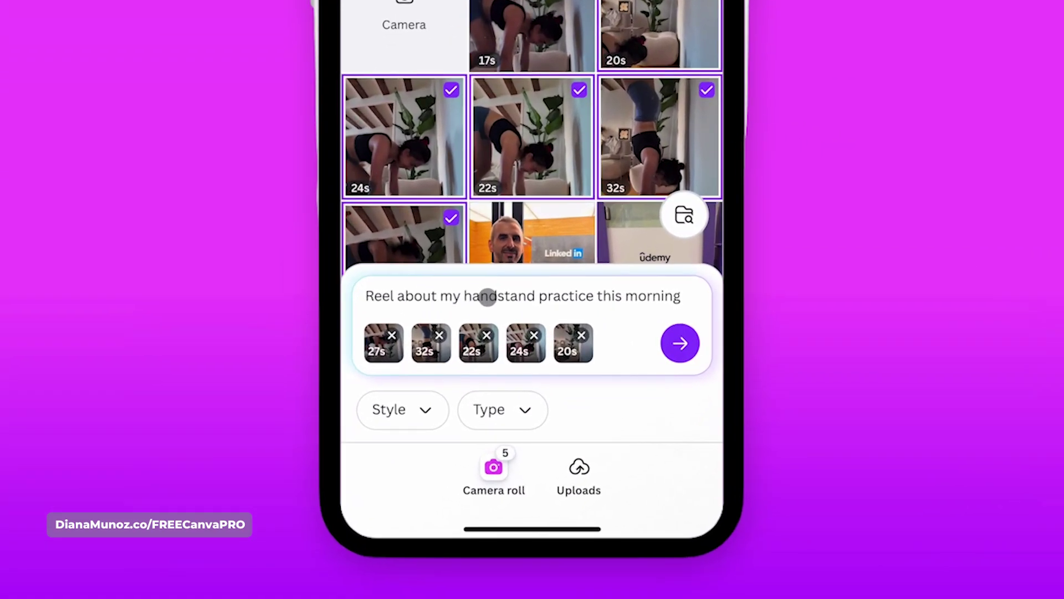
Deselect the 32s clip and set the video style to Minimal.
click(439, 335)
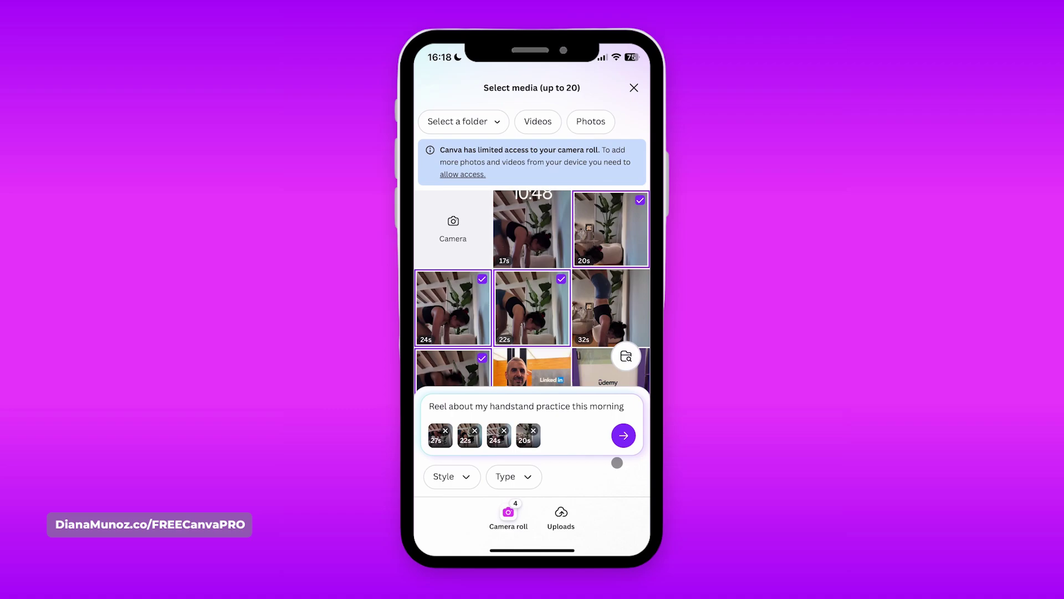
click(446, 481)
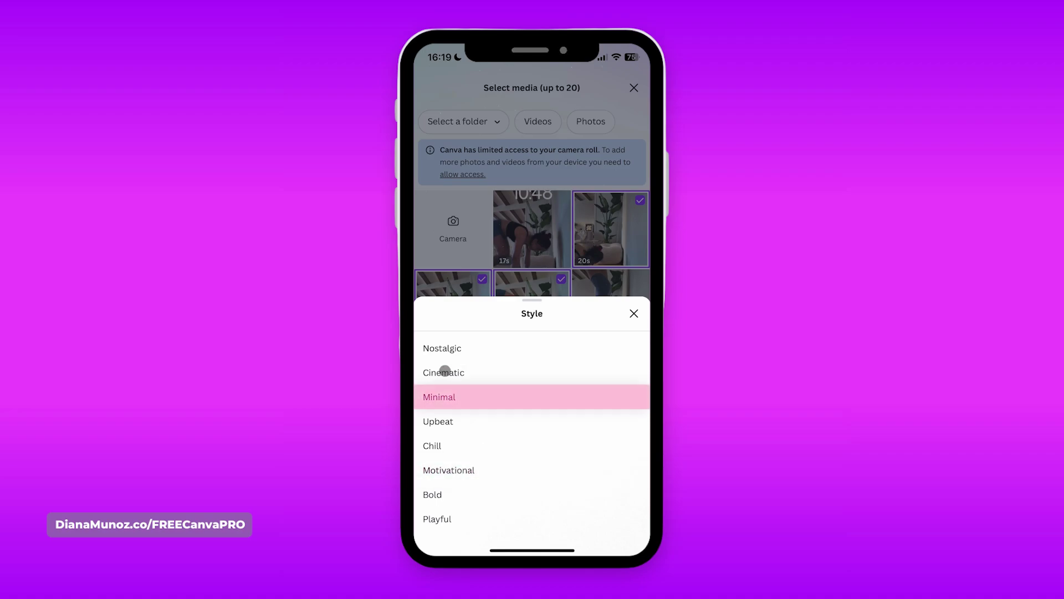
click(444, 399)
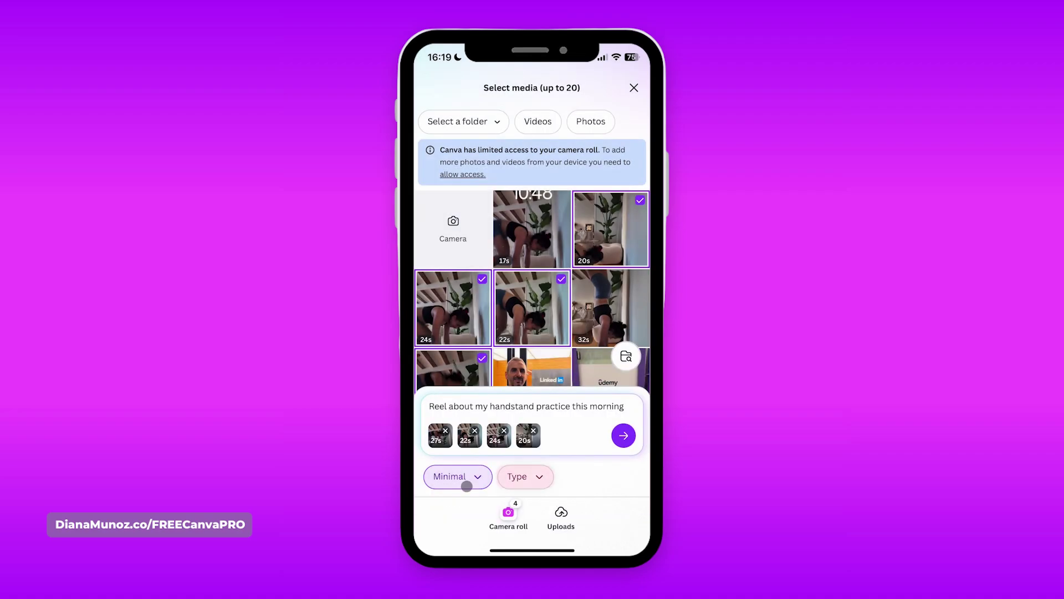
Compare the video type options and set the type to Video diary.
click(519, 476)
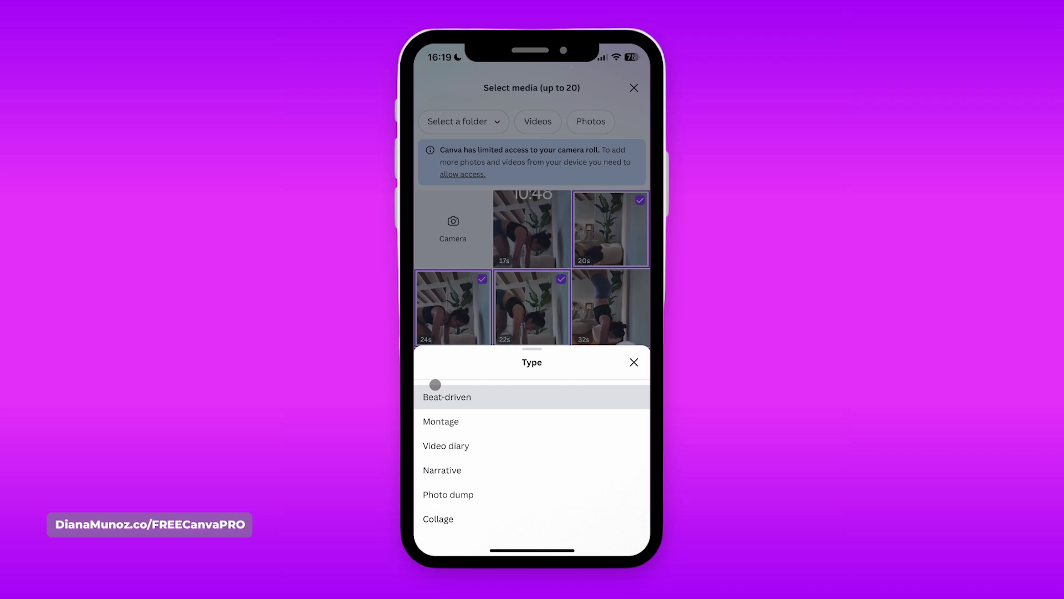
click(490, 399)
click(490, 421)
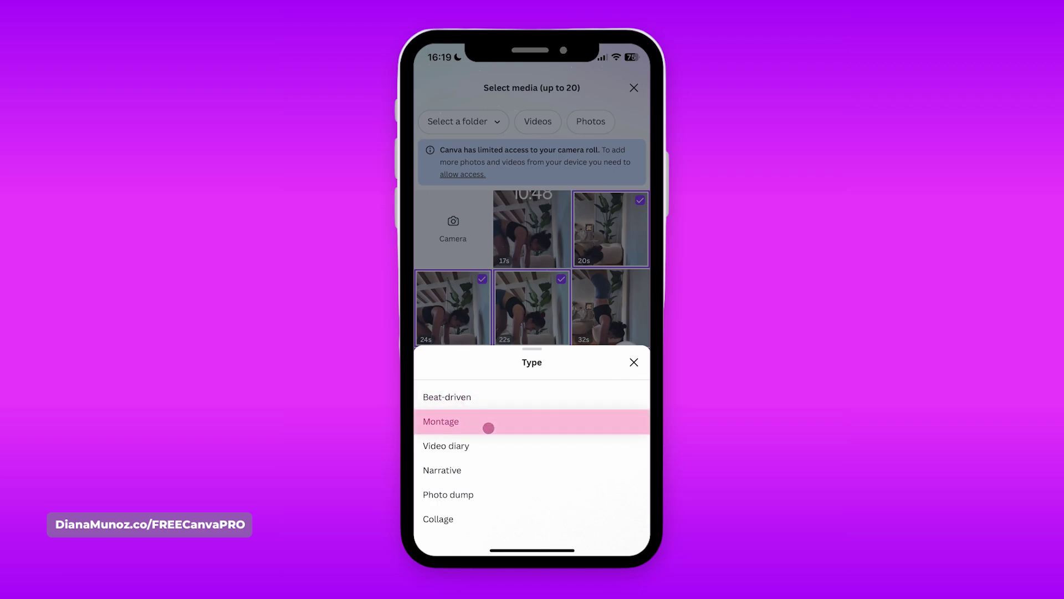
click(487, 443)
click(477, 474)
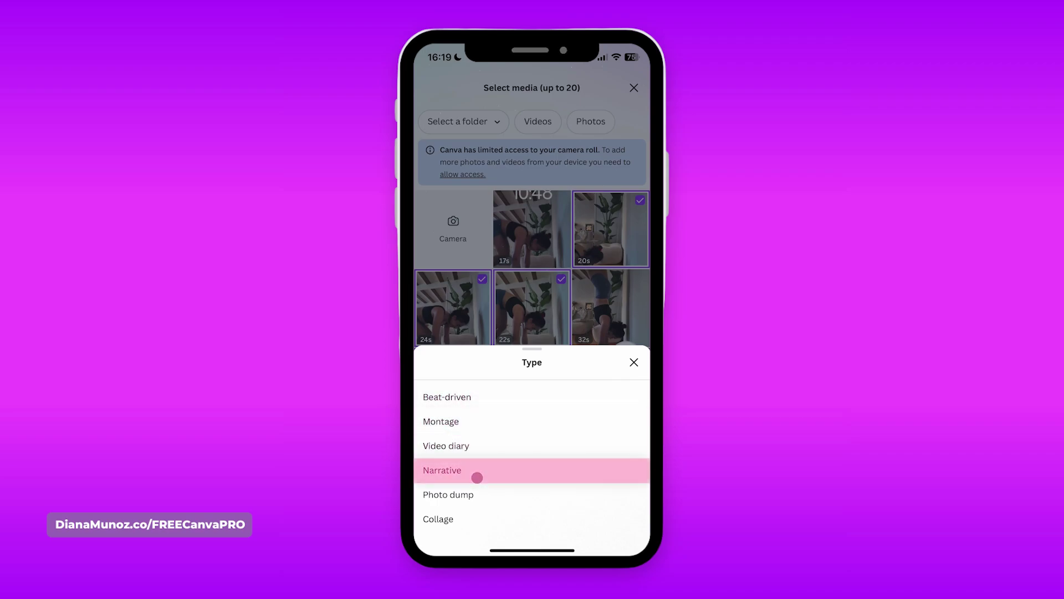
click(477, 484)
click(462, 519)
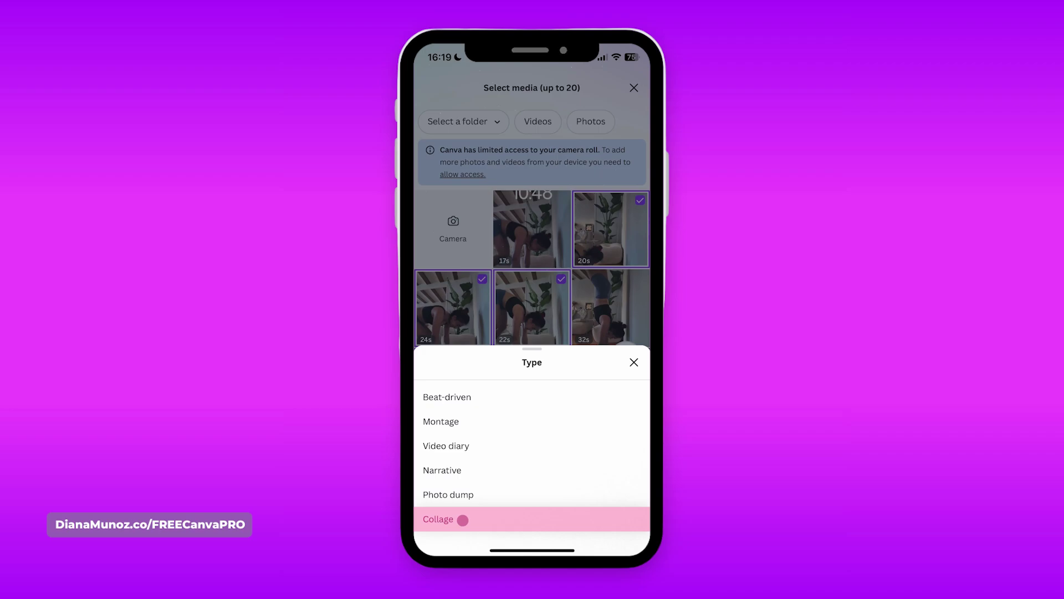
click(458, 445)
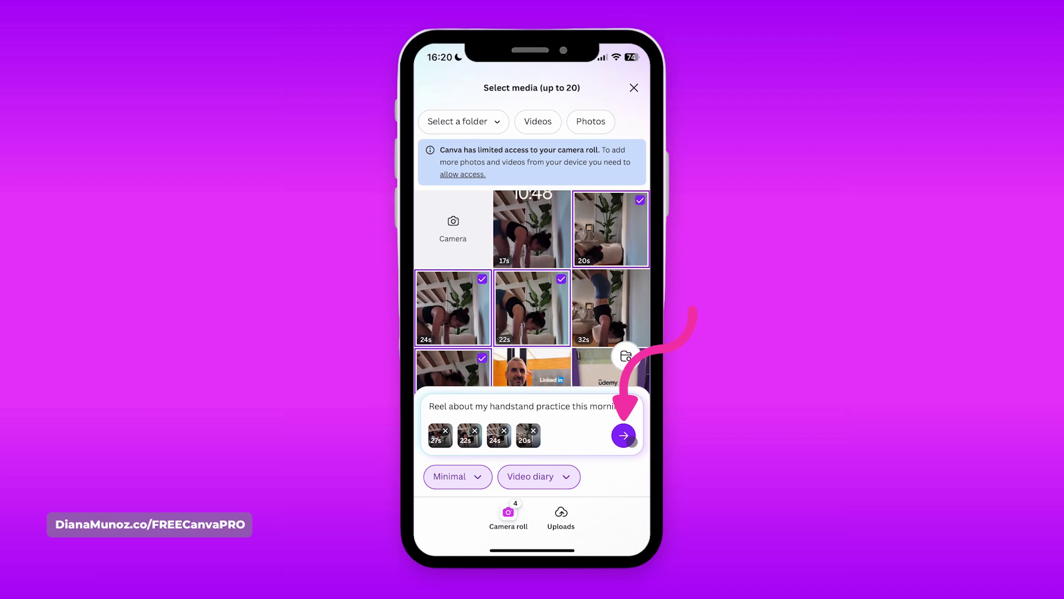
Generate the reel and show playback controls on the 16-second 'Handstand Journey' preview.
click(623, 435)
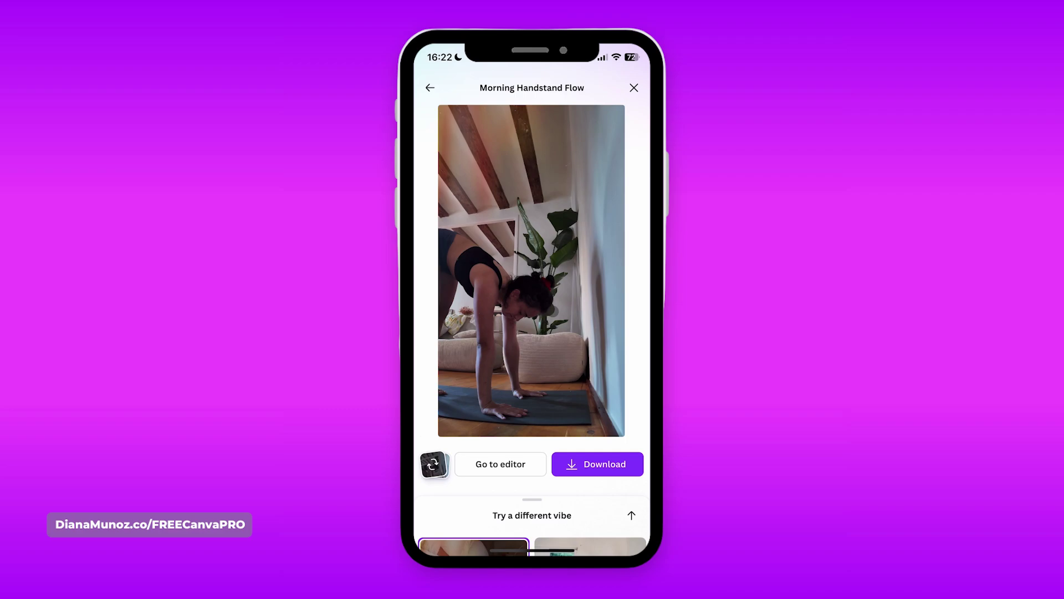
click(591, 313)
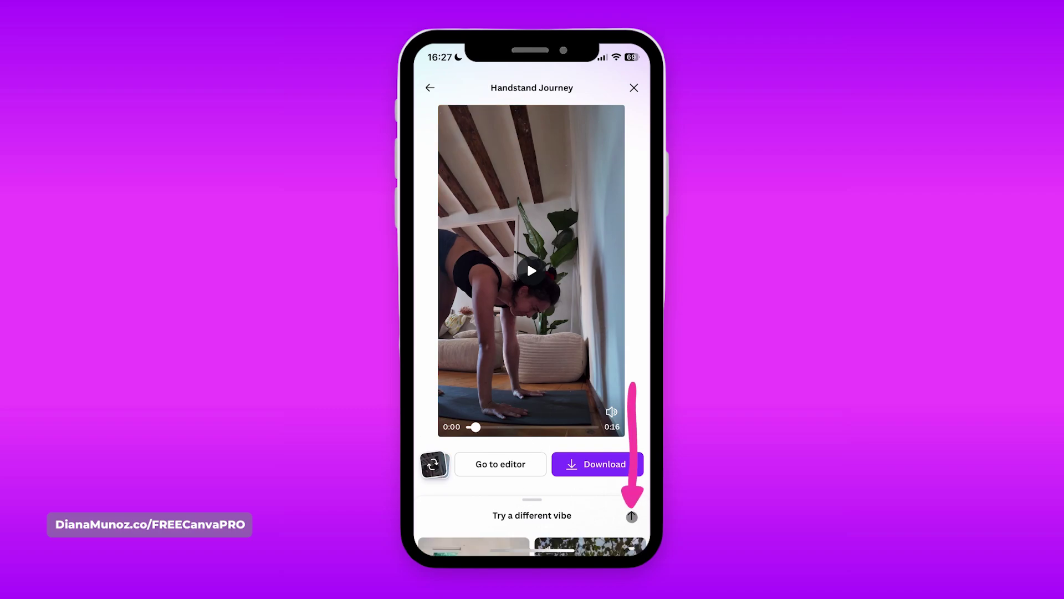
click(630, 514)
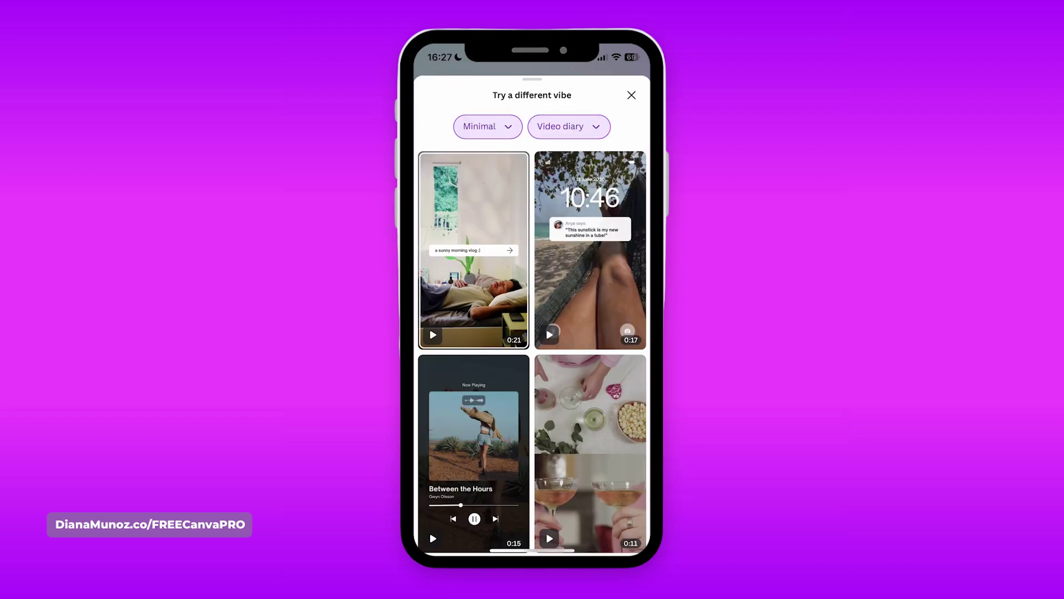
scroll(534, 332, down, 5)
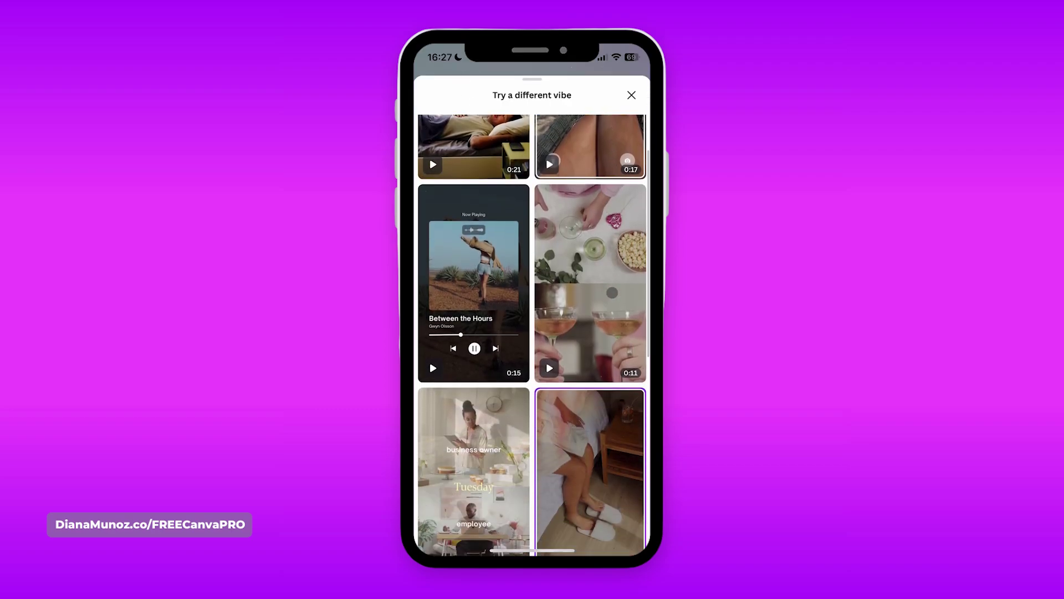
scroll(534, 332, down, 3)
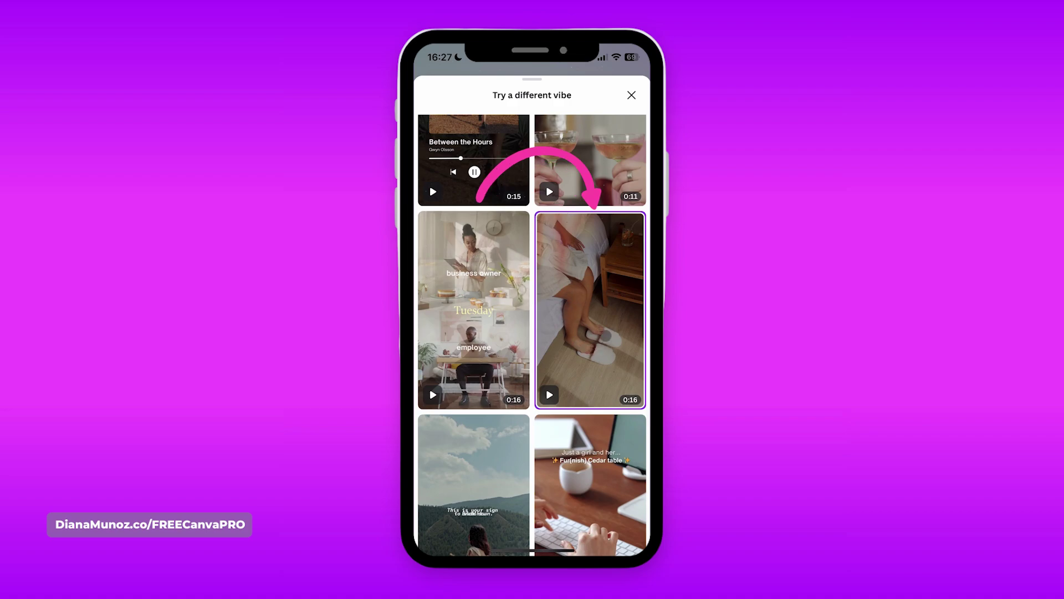
scroll(534, 333, down, 6)
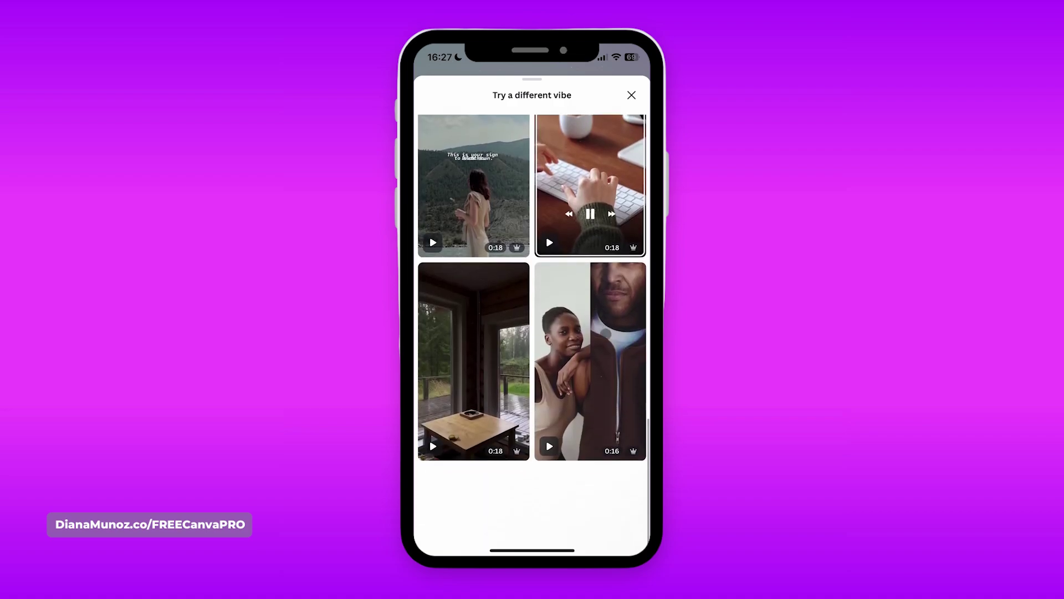
scroll(606, 332, up, 10)
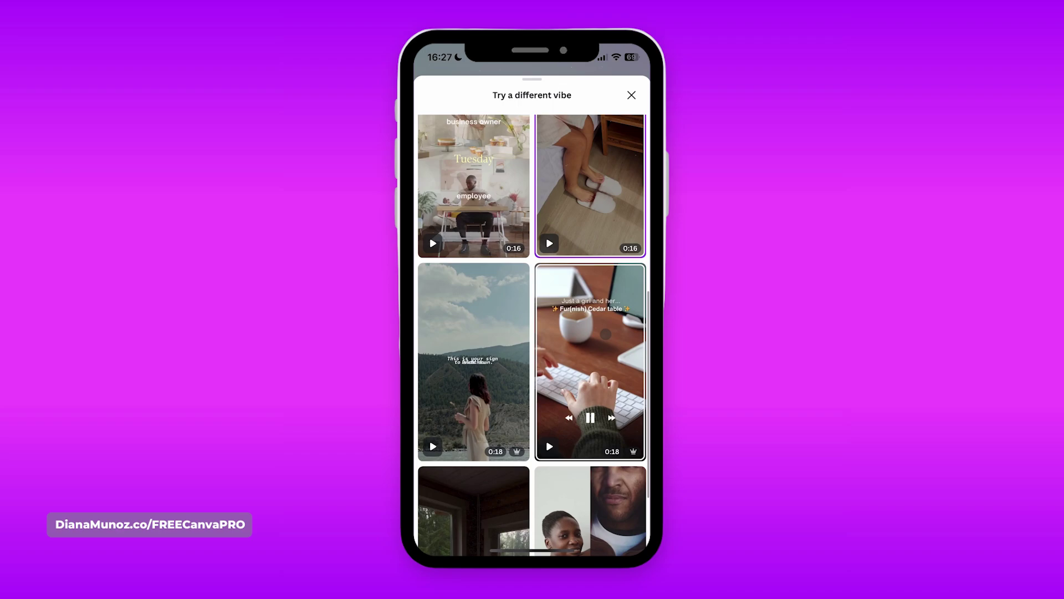
scroll(606, 333, up, 3)
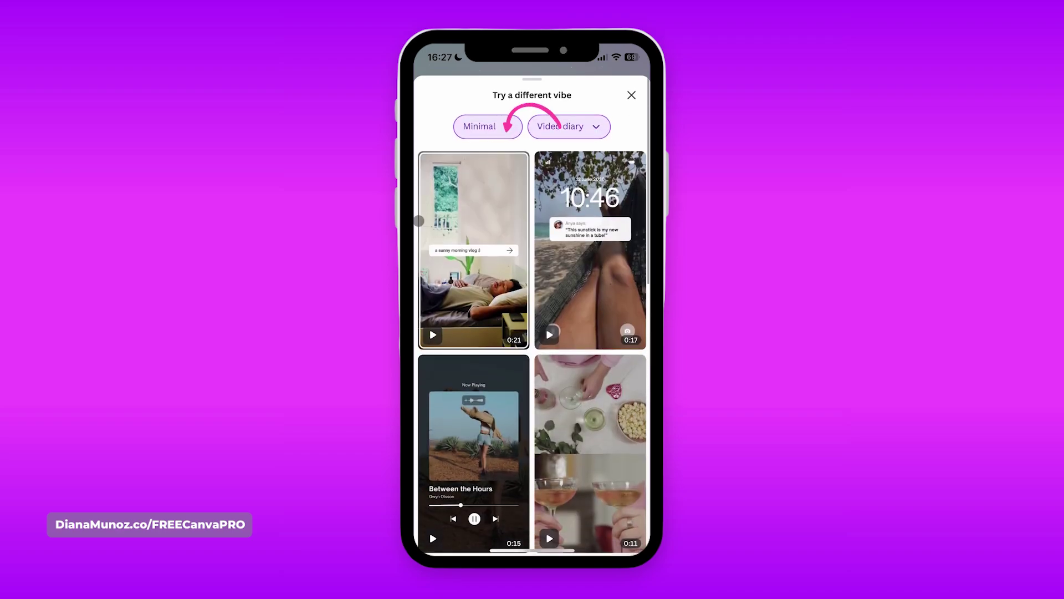
click(476, 235)
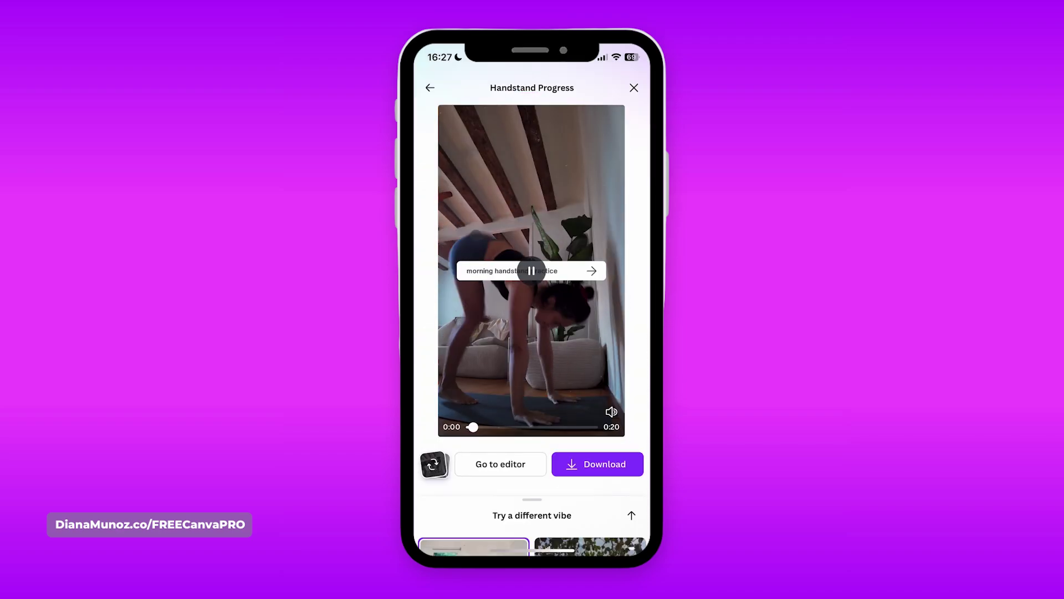
click(526, 261)
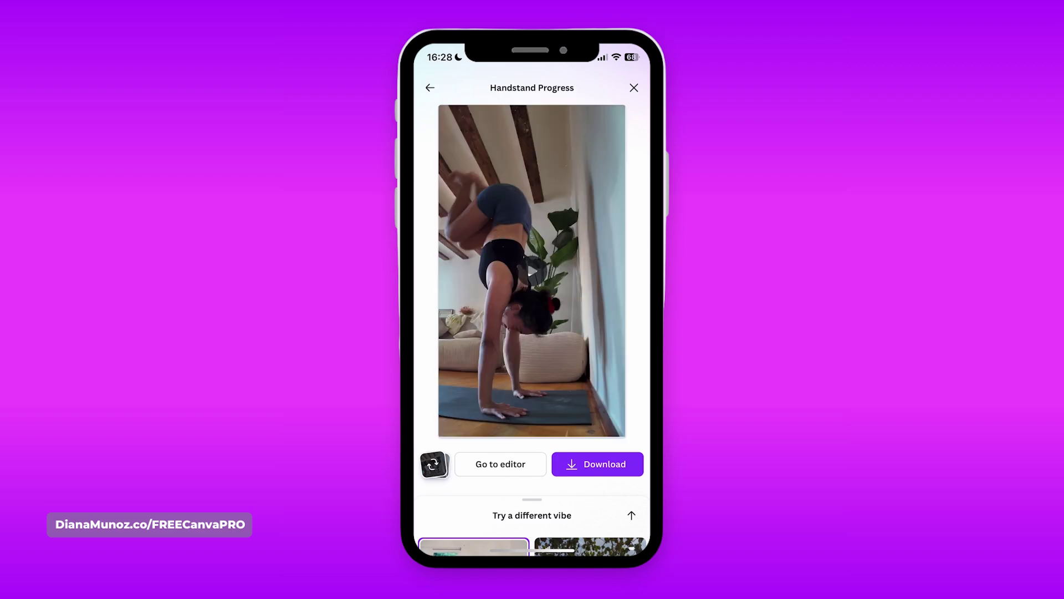
click(531, 269)
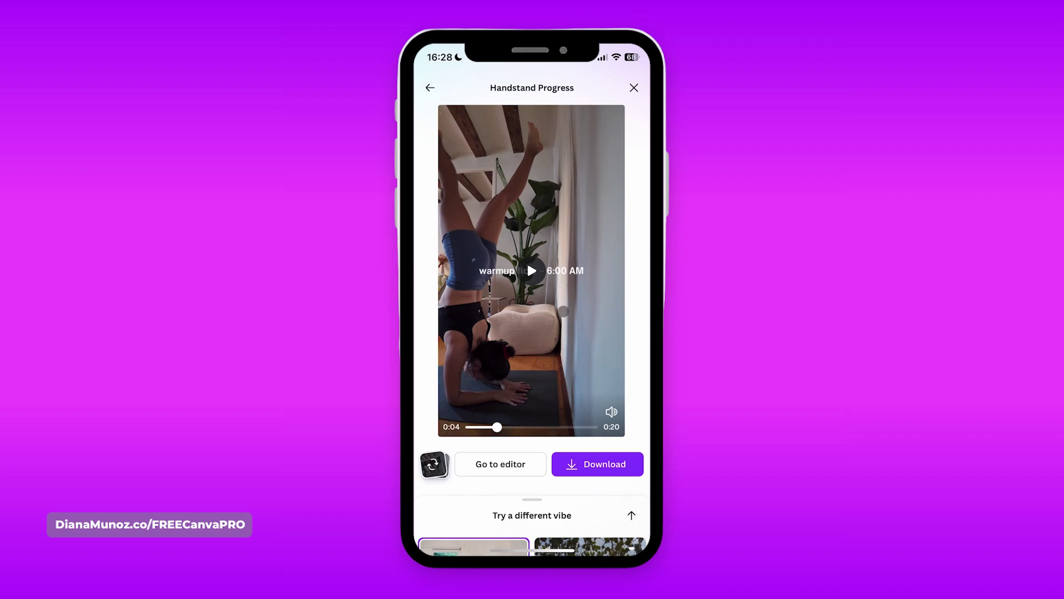
Restyle the reel by choosing the slippers video from the 'Try a different vibe' options.
click(630, 515)
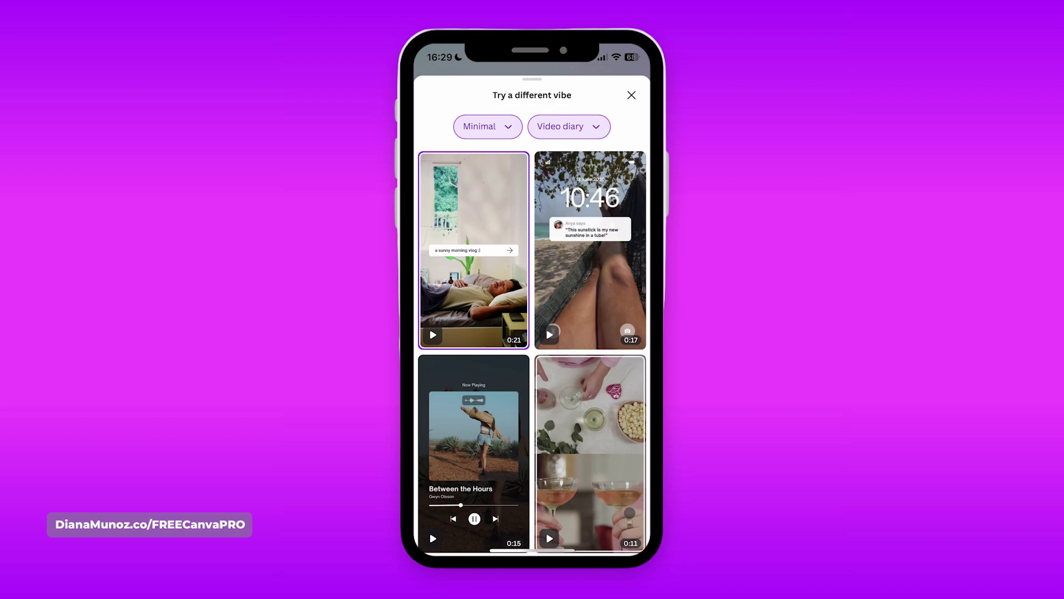
scroll(533, 333, down, 4)
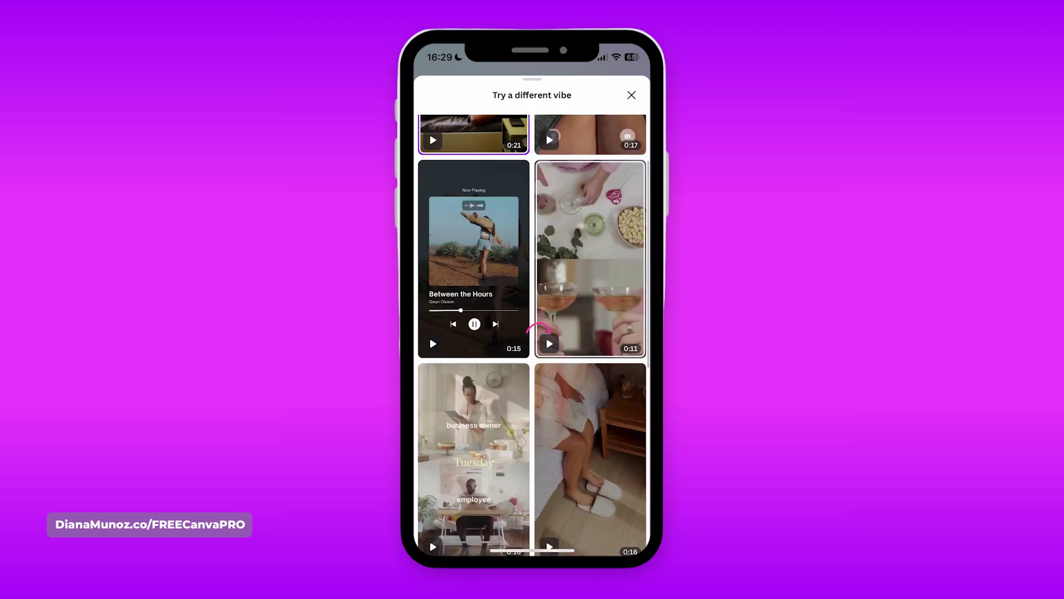
click(570, 408)
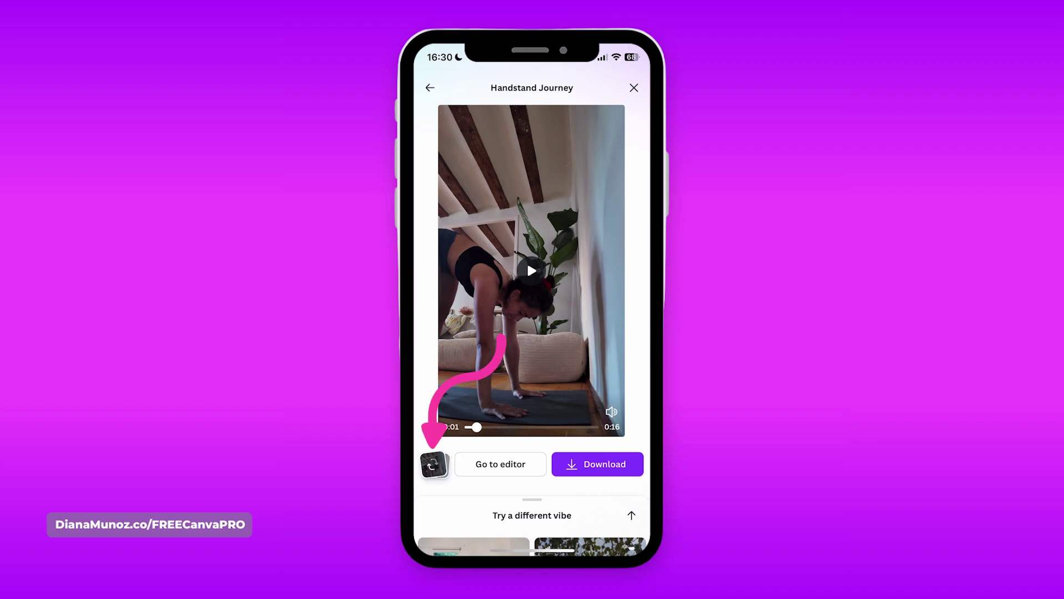
Leave the clips unchanged and download the Handstand Journey reel to the phone.
click(433, 463)
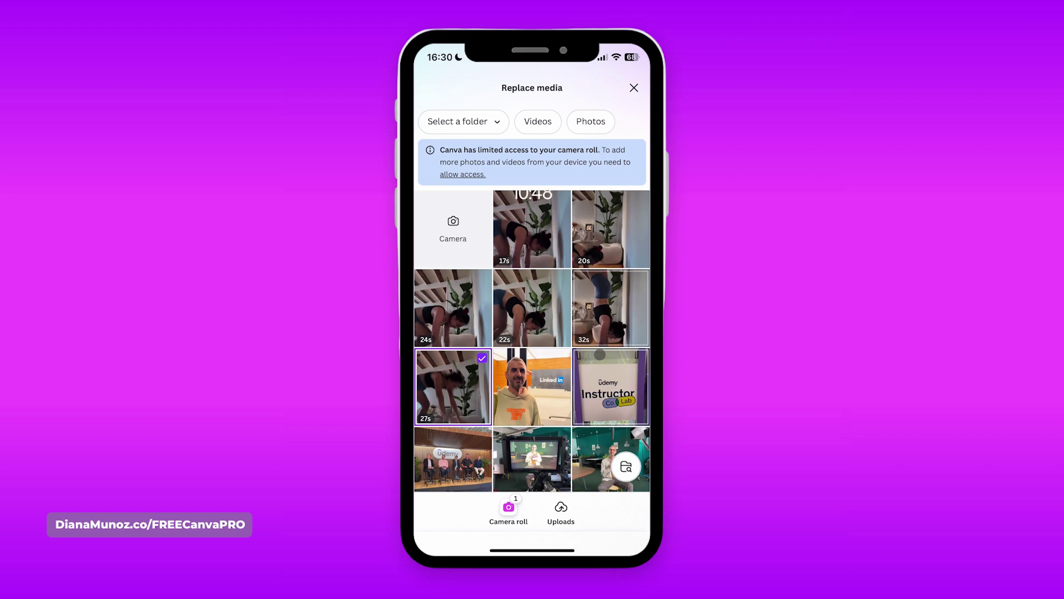
click(633, 88)
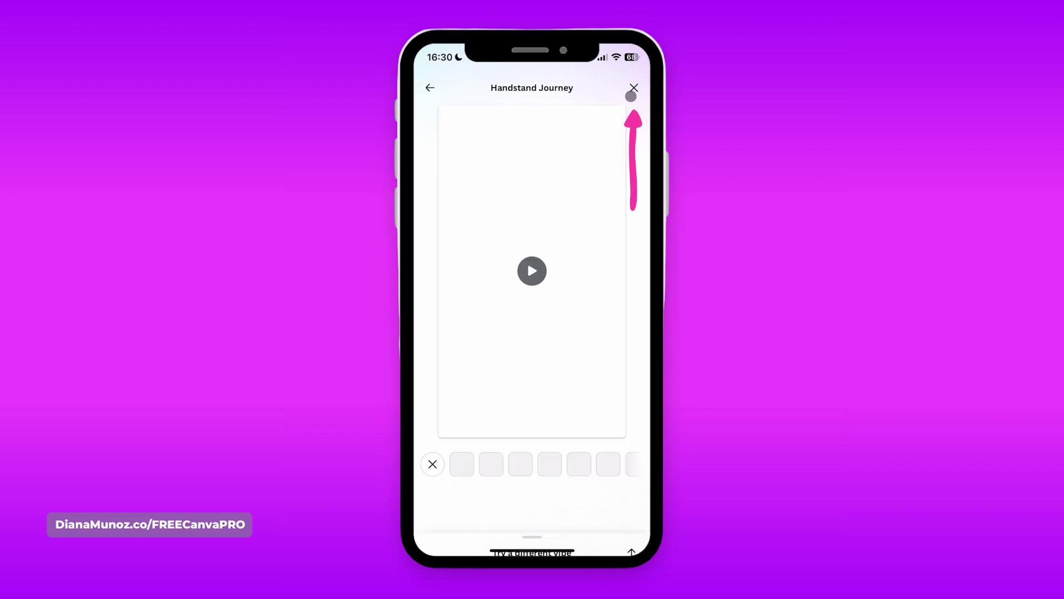
click(434, 464)
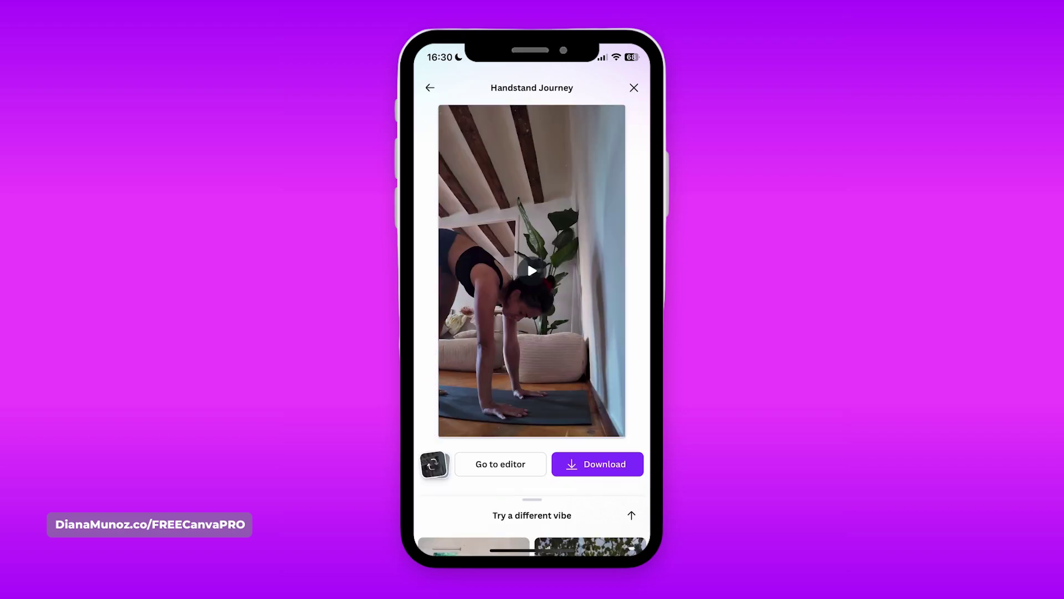
click(599, 466)
Switch to Photos from the app switcher and open the newly downloaded handstand reel.
drag(532, 550, 532, 333)
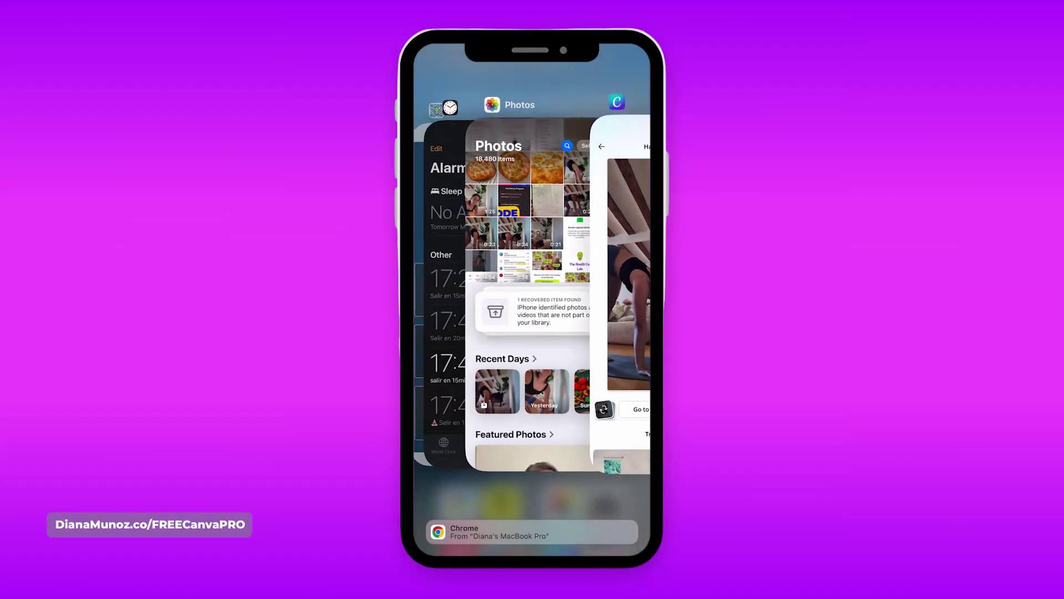
click(516, 277)
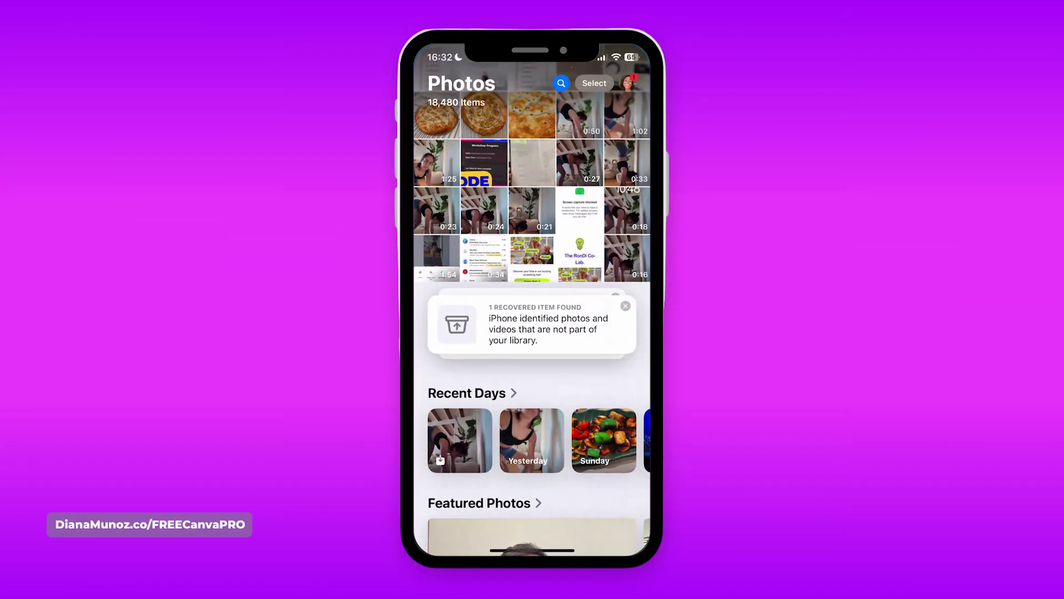
click(627, 211)
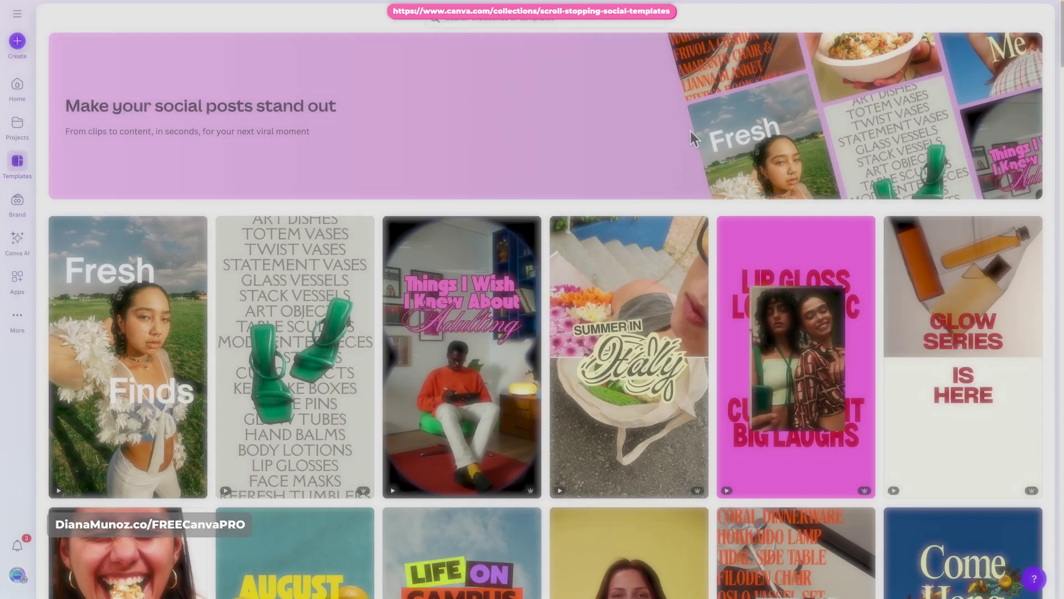
scroll(690, 131, down, 2)
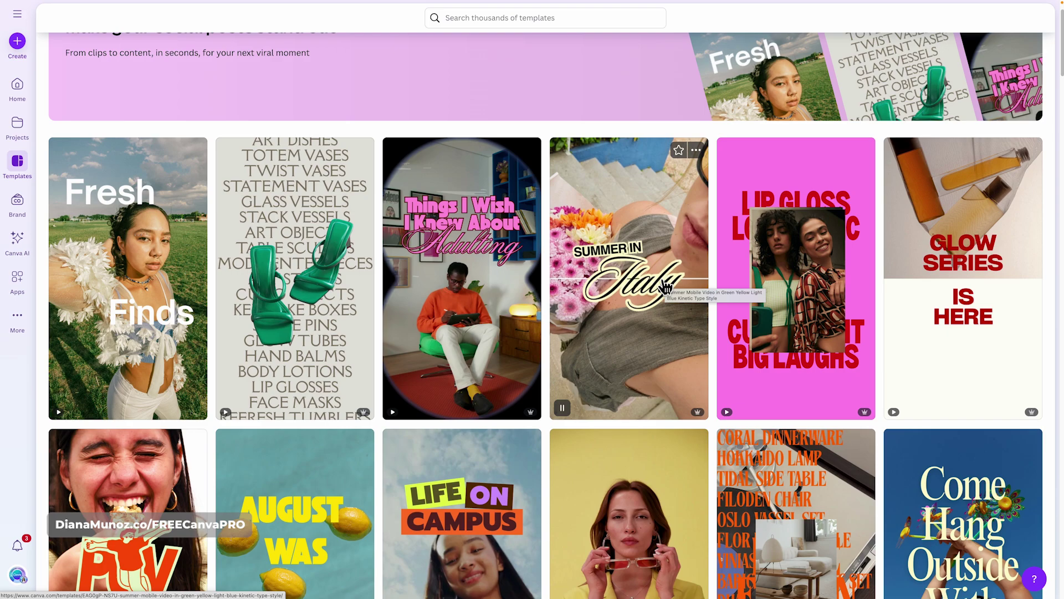
scroll(665, 286, down, 5)
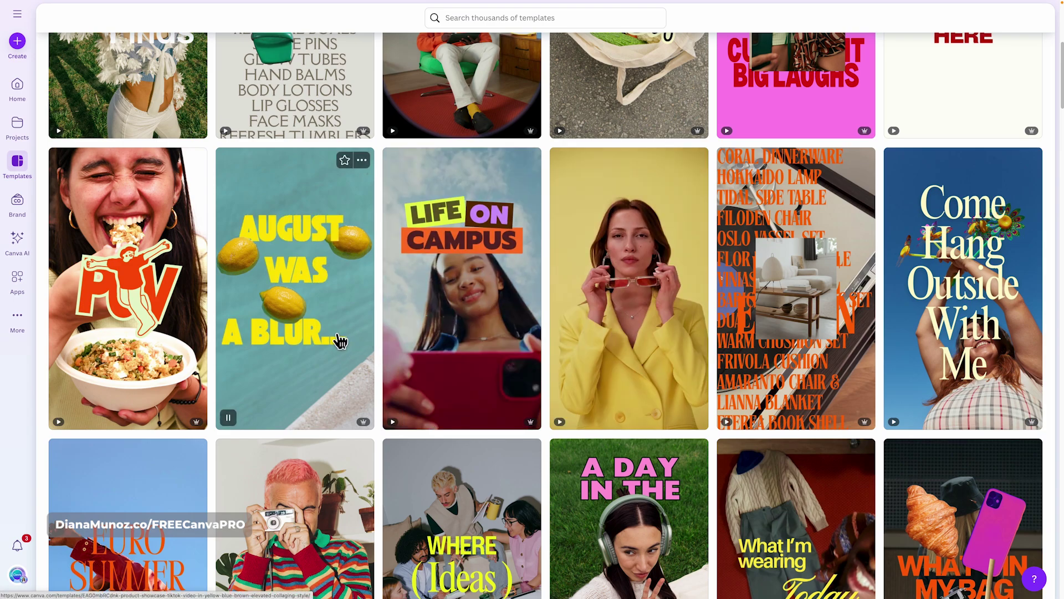
scroll(340, 341, down, 2)
scroll(1017, 220, down, 2)
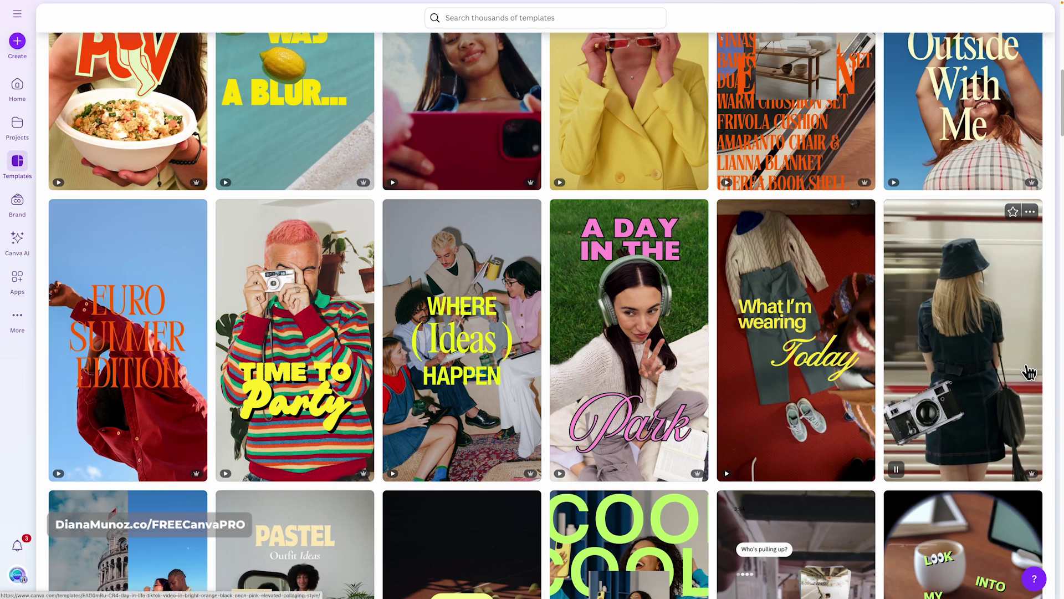
scroll(1023, 354, down, 4)
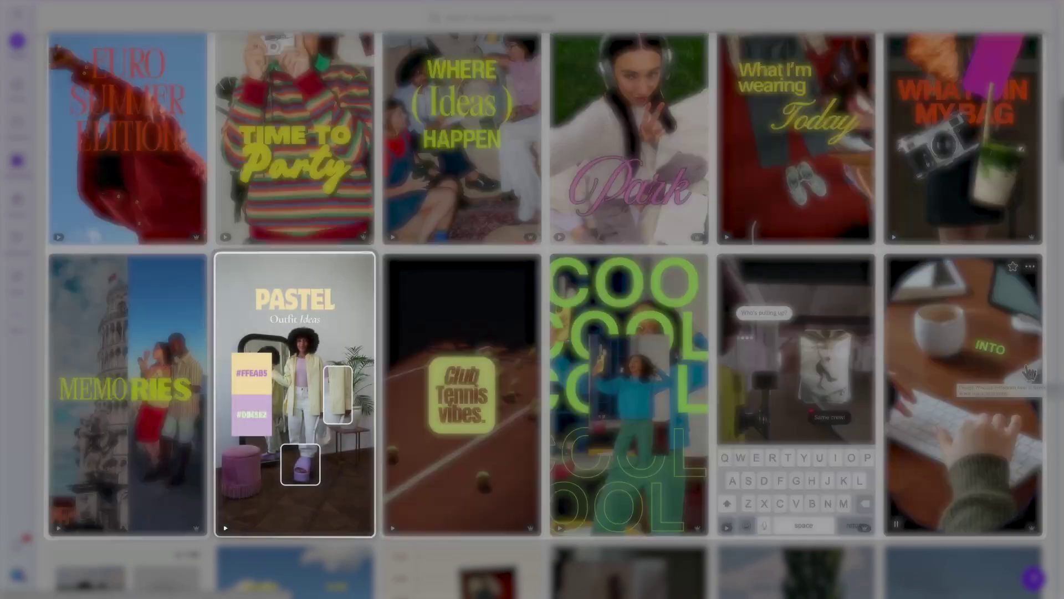
scroll(841, 370, down, 5)
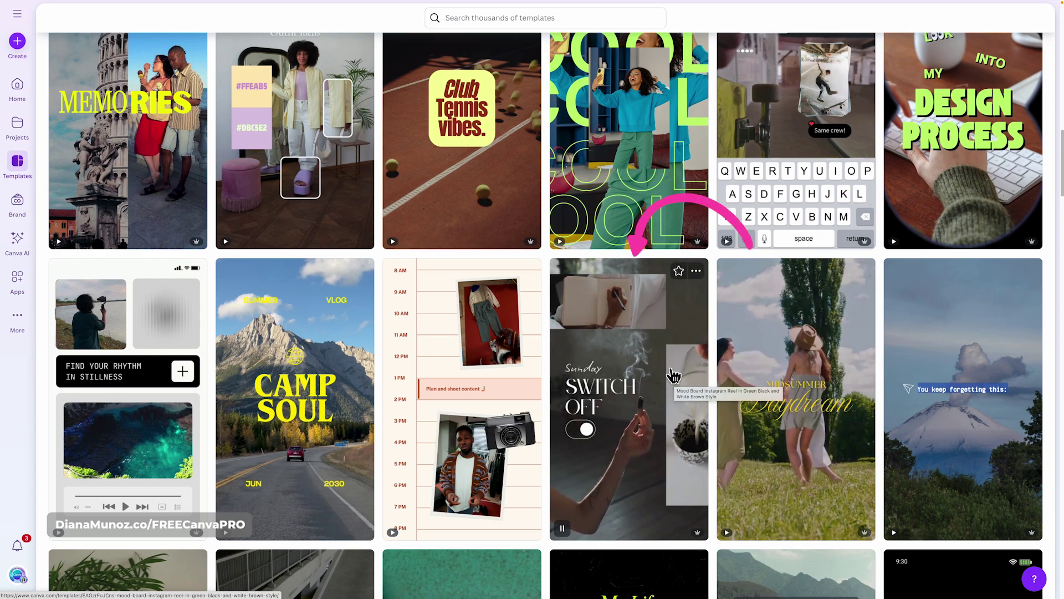
click(672, 370)
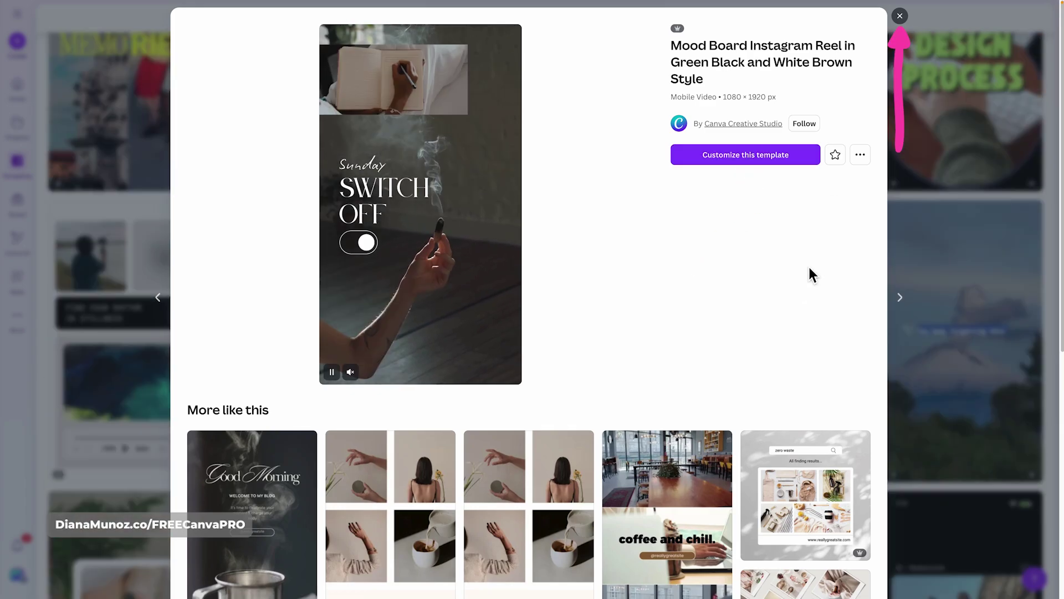
click(903, 29)
scroll(1053, 176, down, 3)
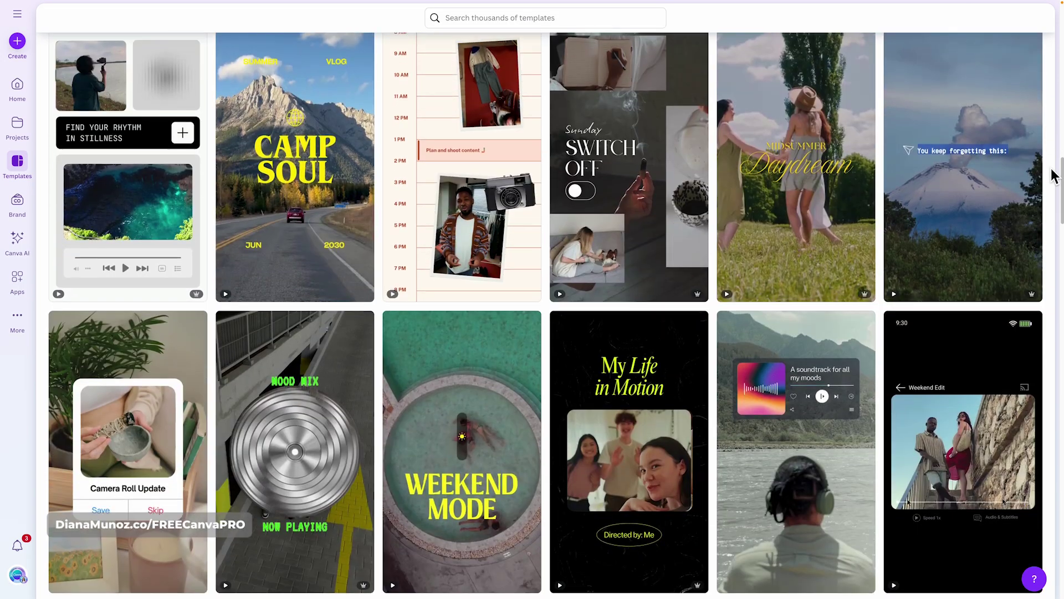
scroll(1053, 176, down, 10)
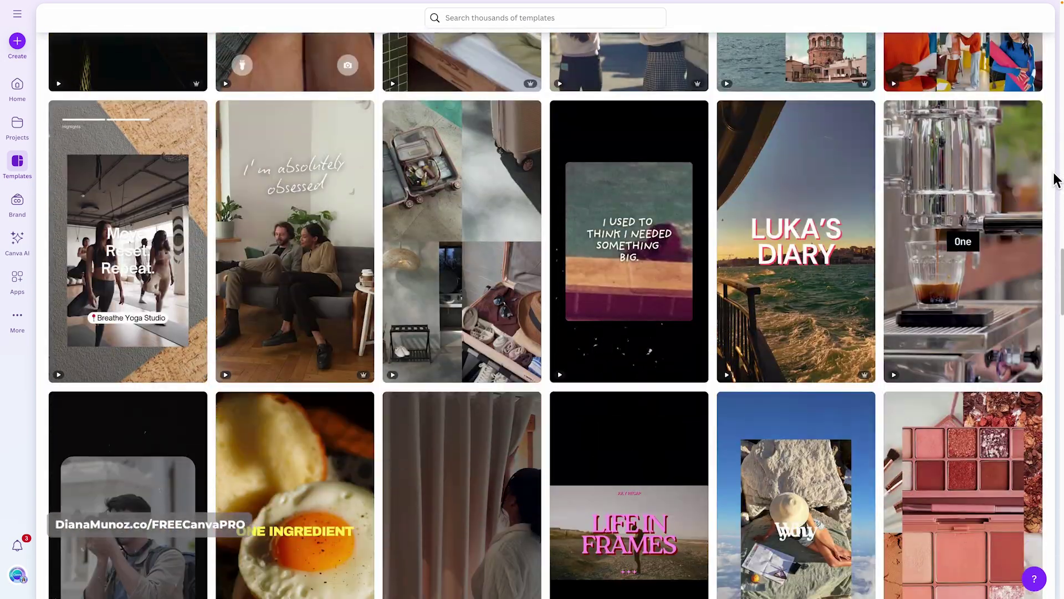
scroll(1055, 180, down, 8)
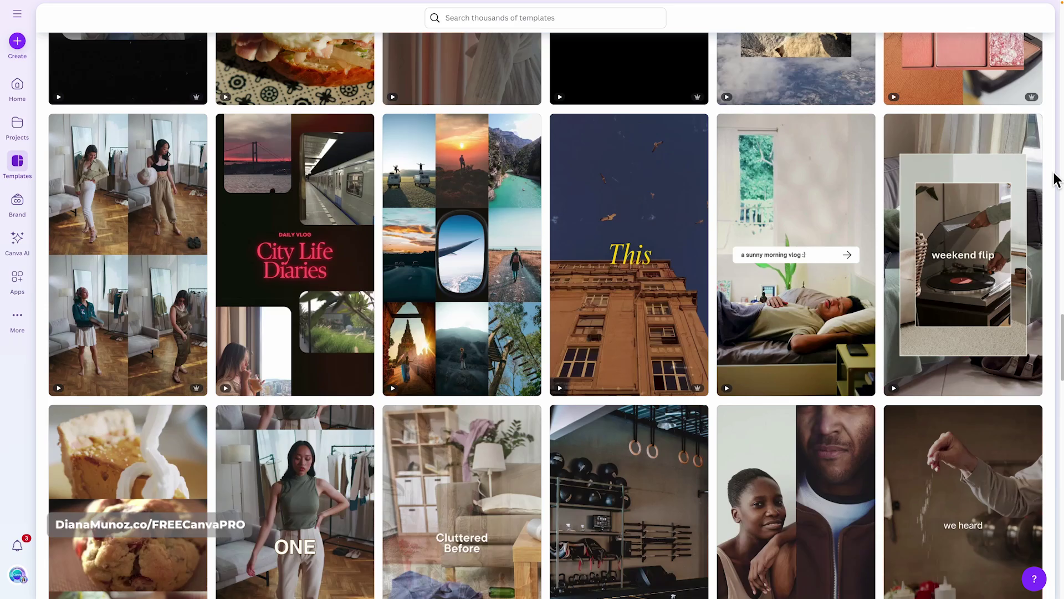
scroll(1055, 180, down, 7)
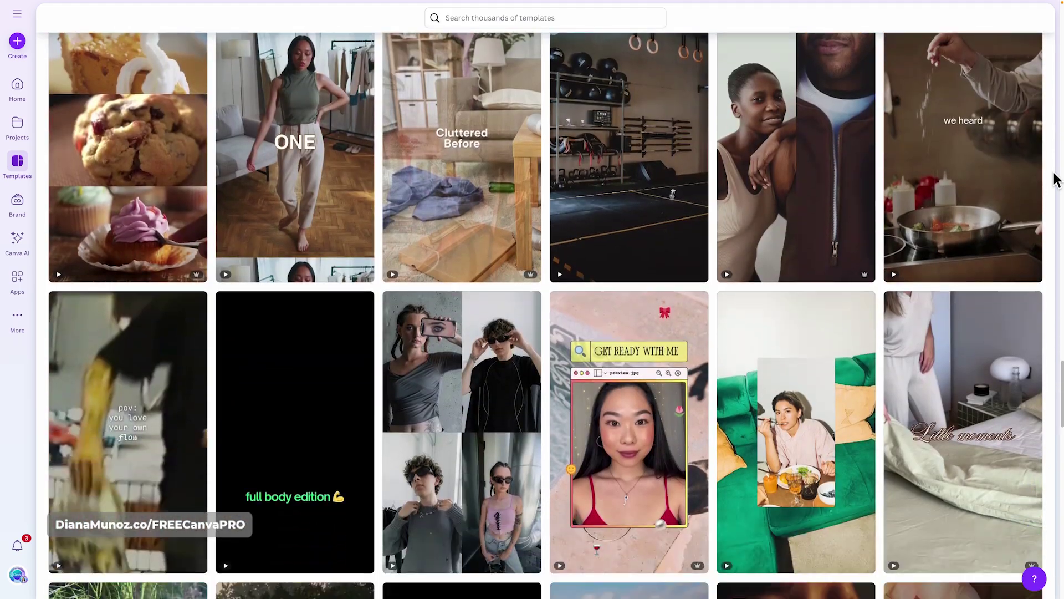
scroll(884, 214, down, 11)
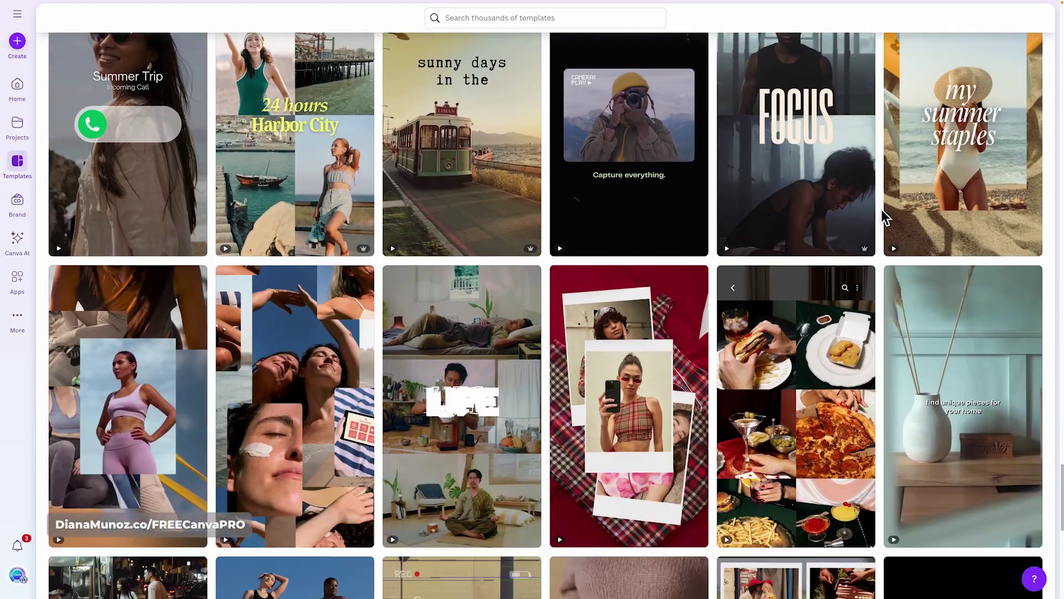